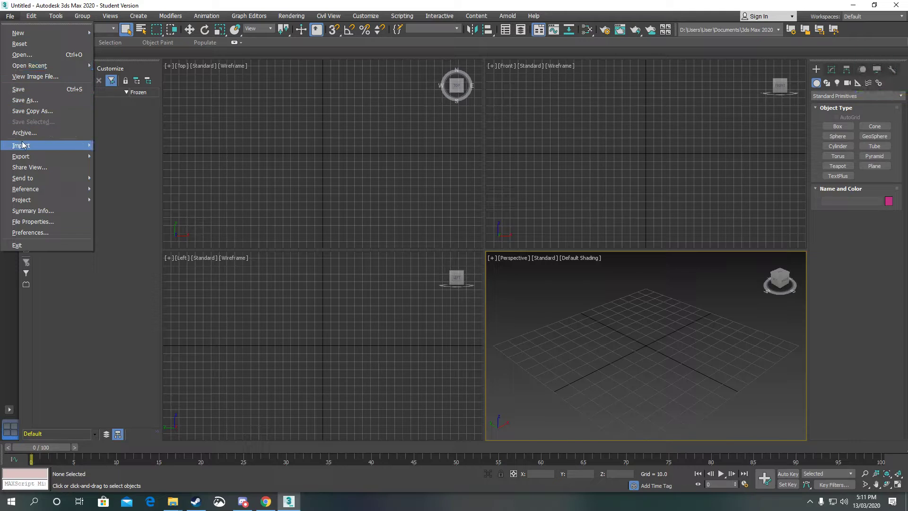
Step: Import lukitm021_obj.dae from the Downloads models folder, accepting the FBX import settings and warnings
{"action": "left_click", "coordinate": [134, 142]}
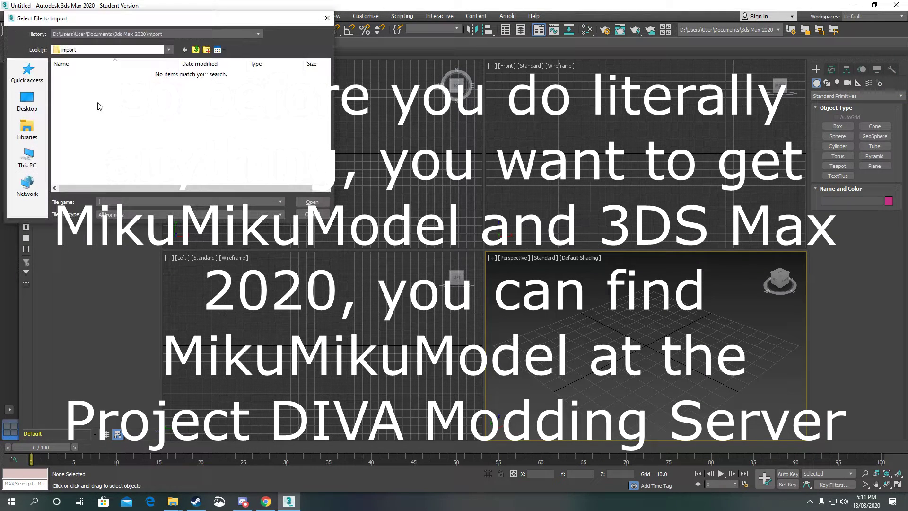
{"action": "left_click", "coordinate": [27, 156]}
{"action": "double_click", "coordinate": [244, 114]}
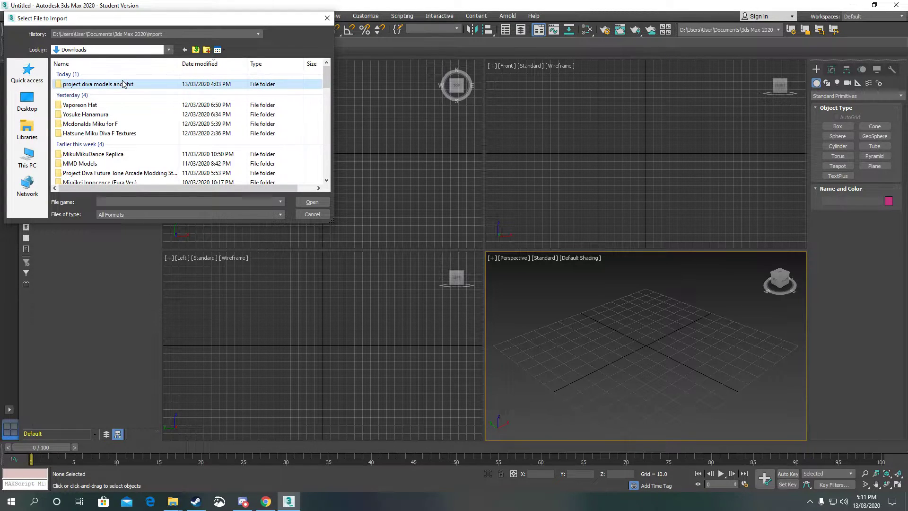
{"action": "double_click", "coordinate": [118, 84]}
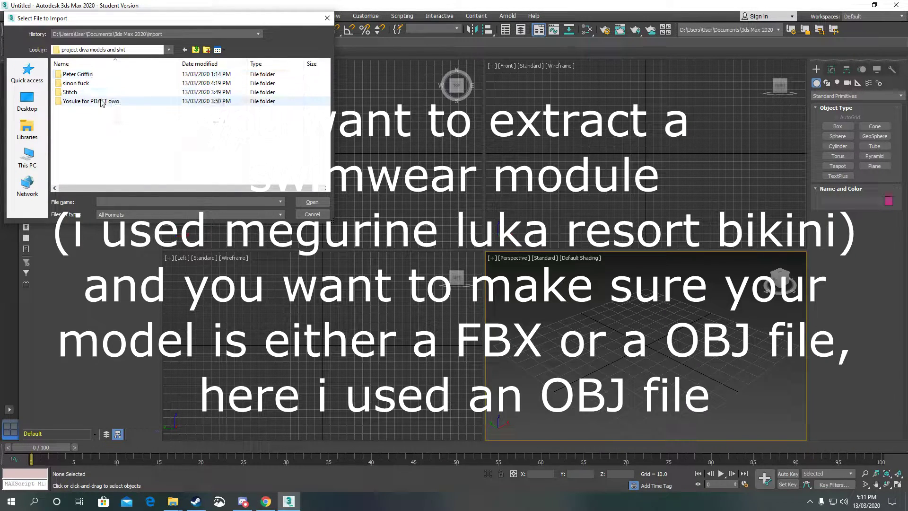
{"action": "double_click", "coordinate": [78, 74]}
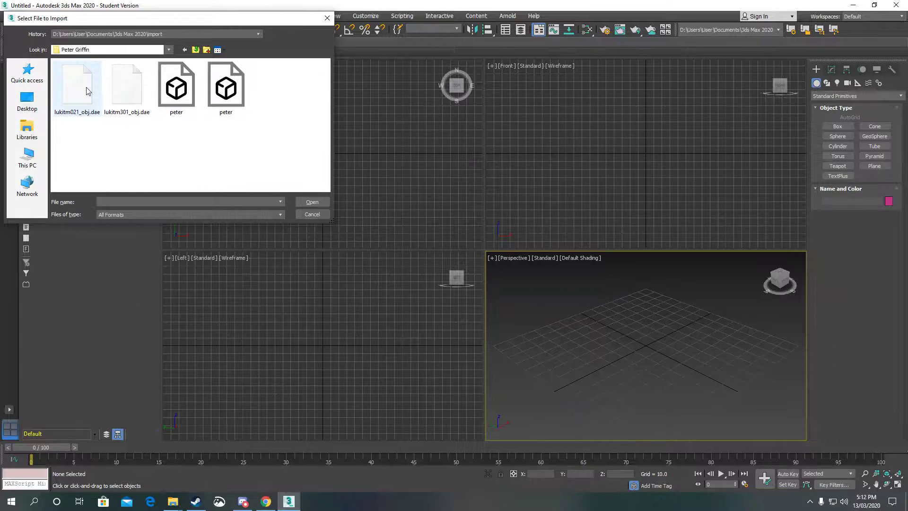
{"action": "double_click", "coordinate": [87, 91]}
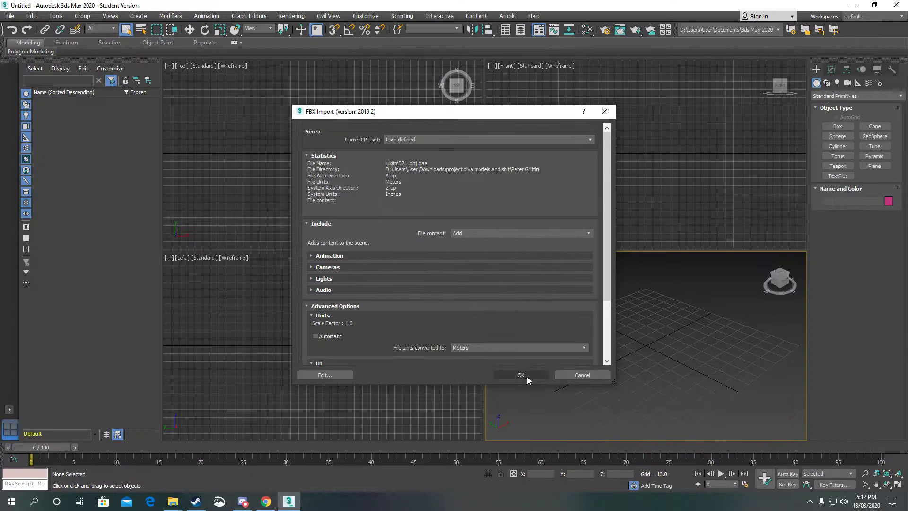
{"action": "left_click", "coordinate": [527, 376]}
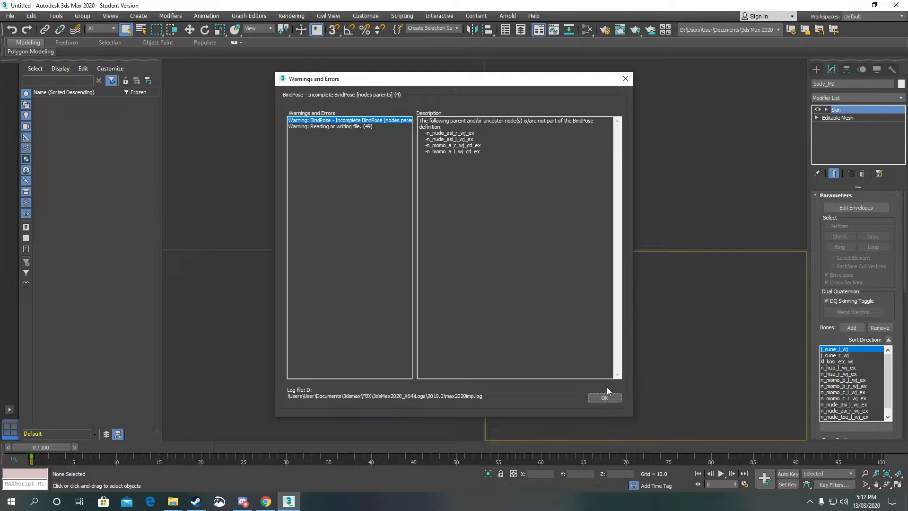
{"action": "left_click", "coordinate": [610, 395]}
Step: Frame the imported swimwear character in the perspective view and deselect it
{"action": "scroll", "coordinate": [611, 376], "scroll_direction": "up", "scroll_amount": 2}
{"action": "scroll", "coordinate": [612, 376], "scroll_direction": "up", "scroll_amount": 2}
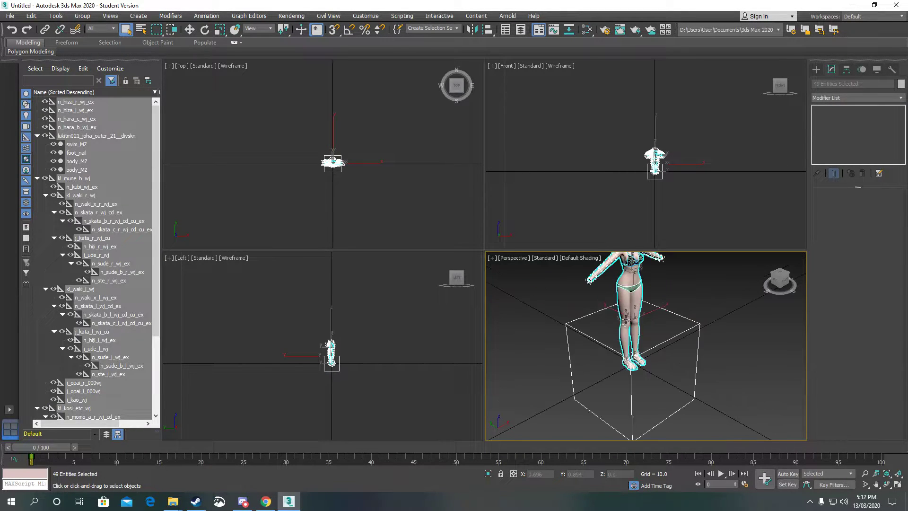
{"action": "scroll", "coordinate": [612, 376], "scroll_direction": "up", "scroll_amount": 2}
{"action": "scroll", "coordinate": [730, 306], "scroll_direction": "down", "scroll_amount": 3}
{"action": "scroll", "coordinate": [691, 331], "scroll_direction": "up", "scroll_amount": 2}
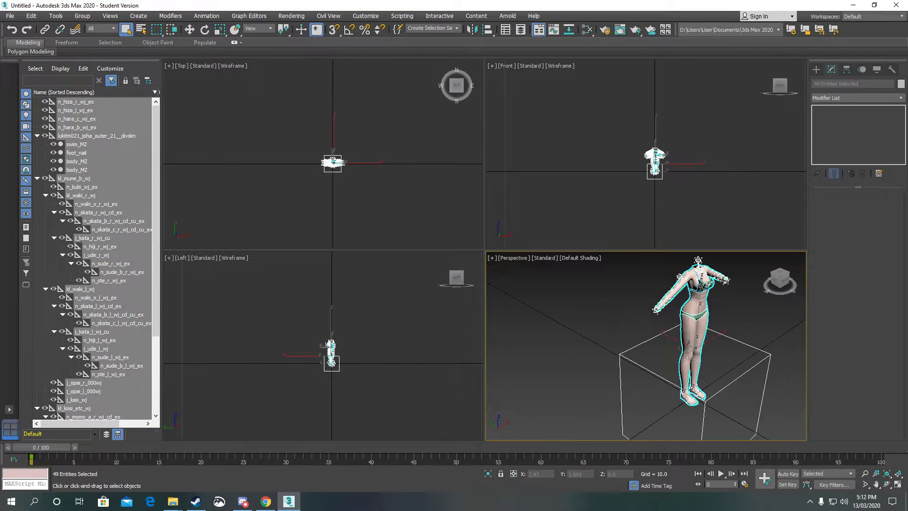
{"action": "left_click", "coordinate": [783, 283]}
{"action": "scroll", "coordinate": [716, 280], "scroll_direction": "down", "scroll_amount": 2}
{"action": "scroll", "coordinate": [716, 280], "scroll_direction": "up", "scroll_amount": 4}
{"action": "scroll", "coordinate": [717, 280], "scroll_direction": "down", "scroll_amount": 2}
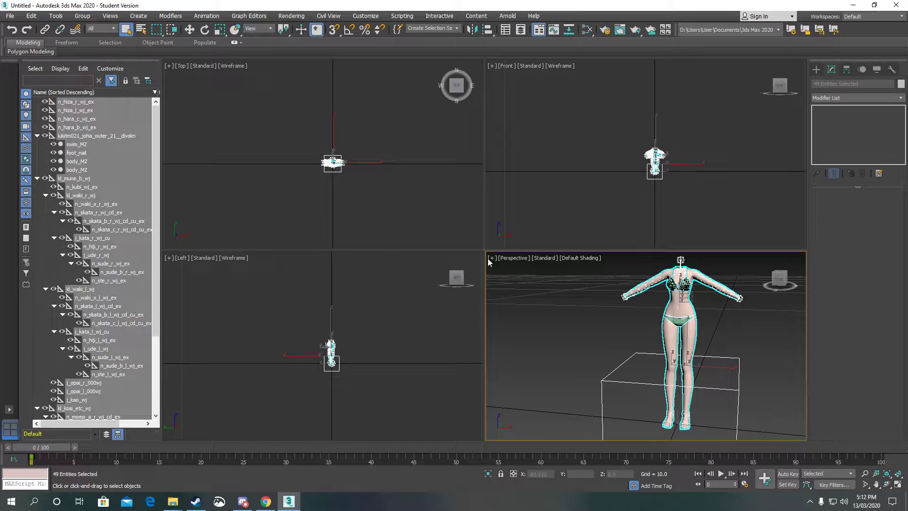
{"action": "left_click", "coordinate": [566, 305]}
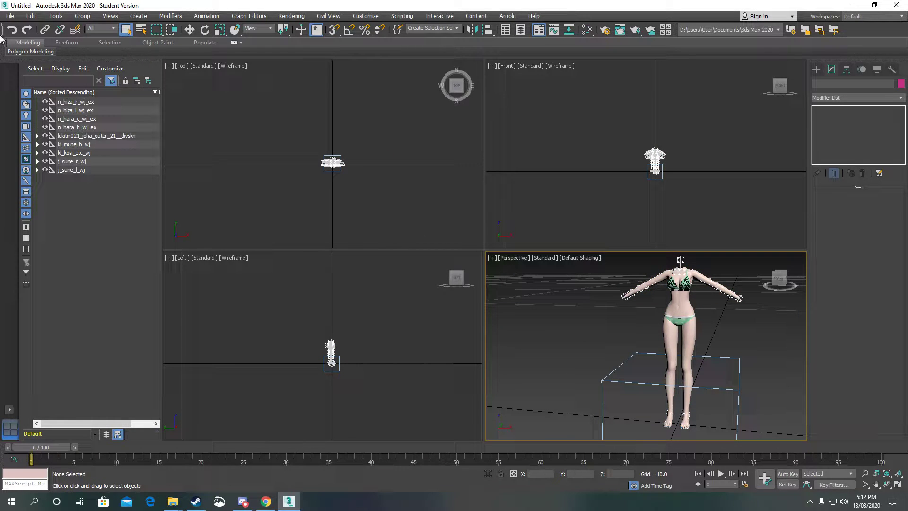
{"action": "left_click", "coordinate": [10, 15]}
{"action": "mouse_move", "coordinate": [21, 145]}
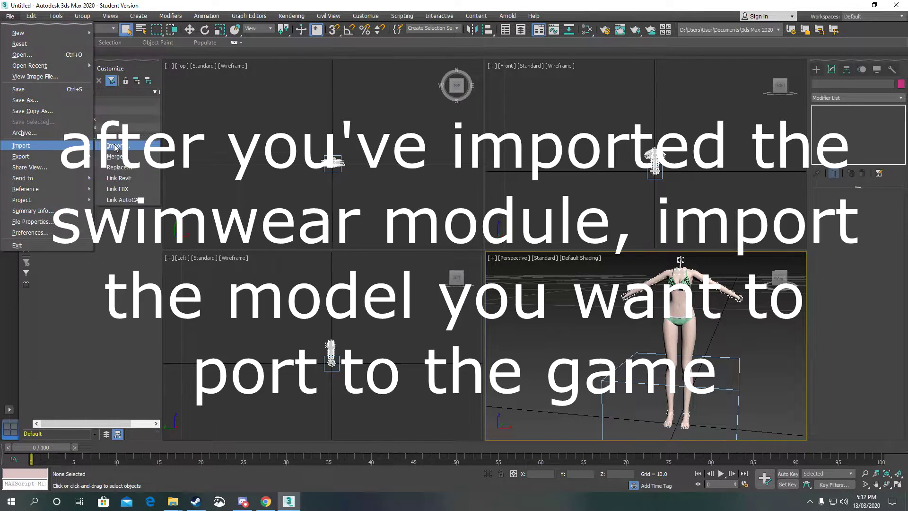
Step: Import ch_singg from the Sinon model folder as an OBJ with the default import options
{"action": "left_click", "coordinate": [118, 150]}
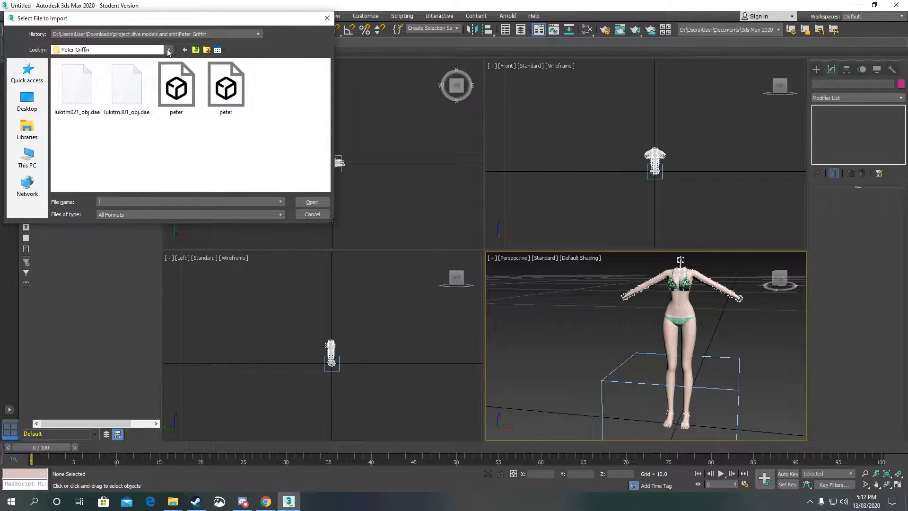
{"action": "left_click", "coordinate": [27, 159]}
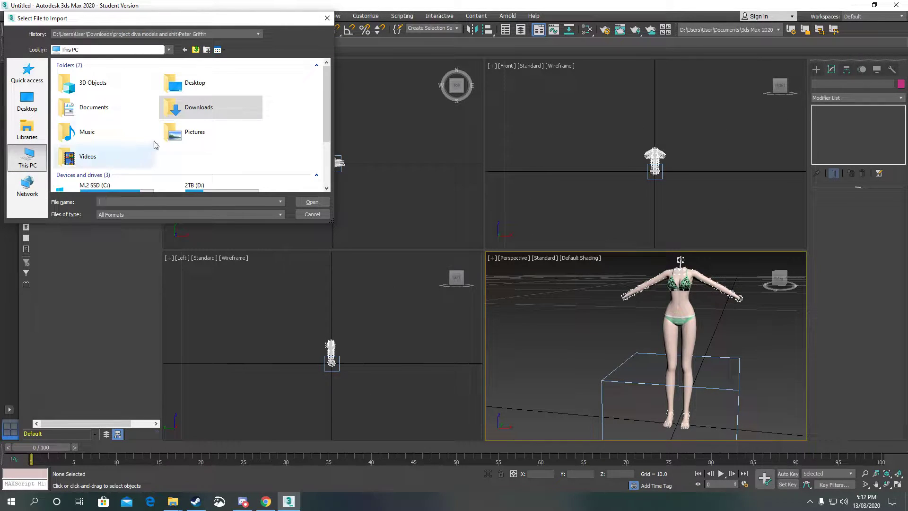
{"action": "double_click", "coordinate": [195, 111]}
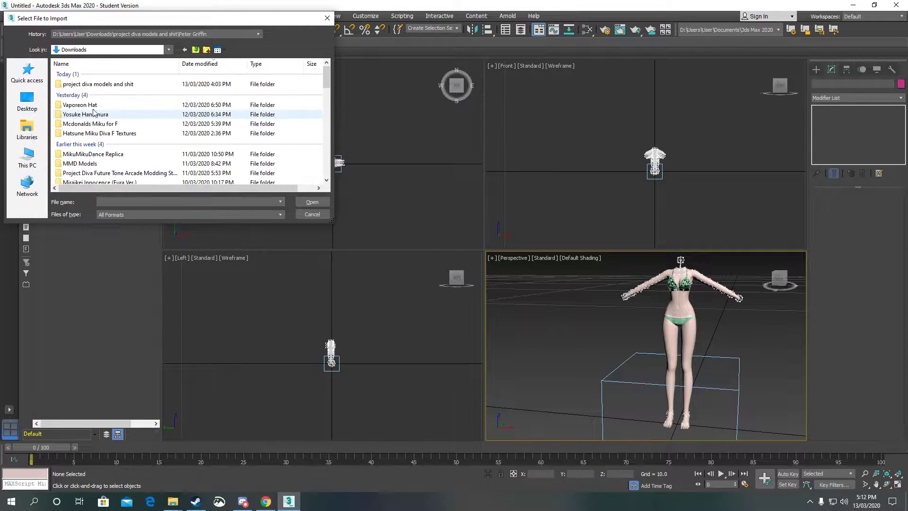
{"action": "double_click", "coordinate": [78, 85]}
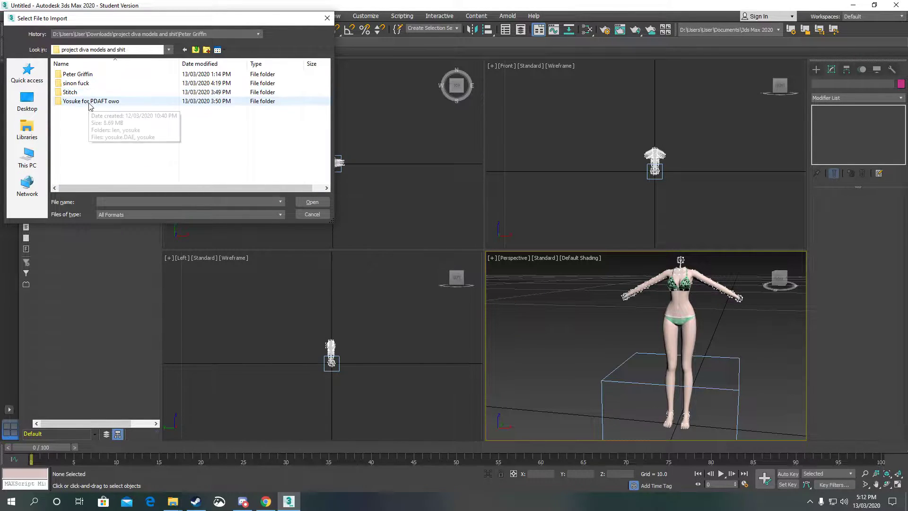
{"action": "left_click", "coordinate": [91, 102]}
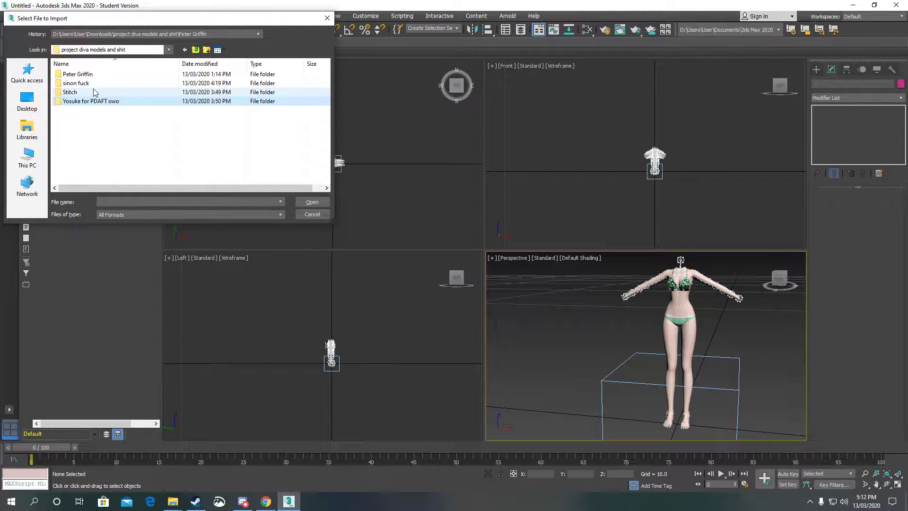
{"action": "double_click", "coordinate": [88, 84]}
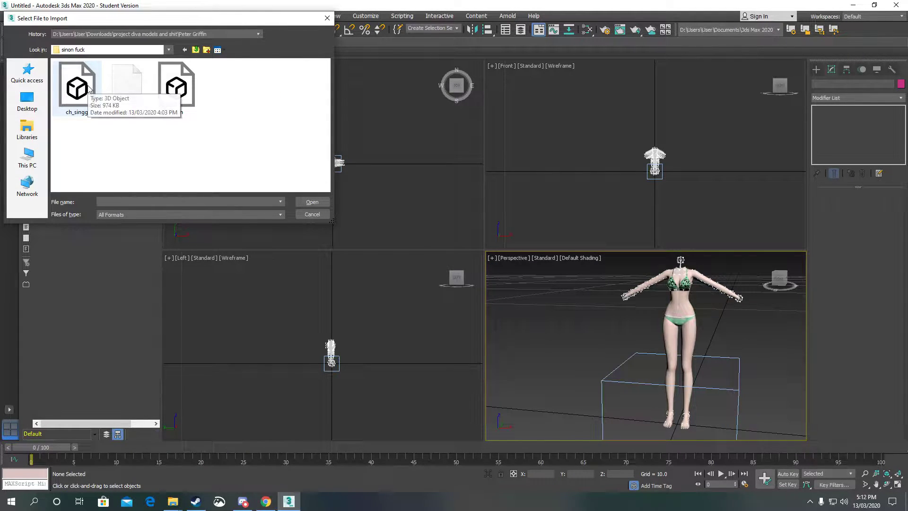
{"action": "double_click", "coordinate": [77, 86]}
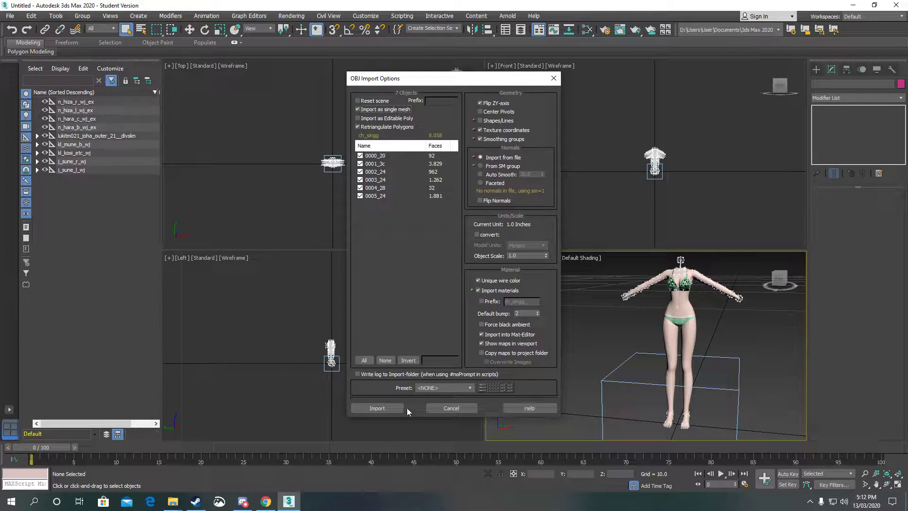
{"action": "left_click", "coordinate": [389, 407]}
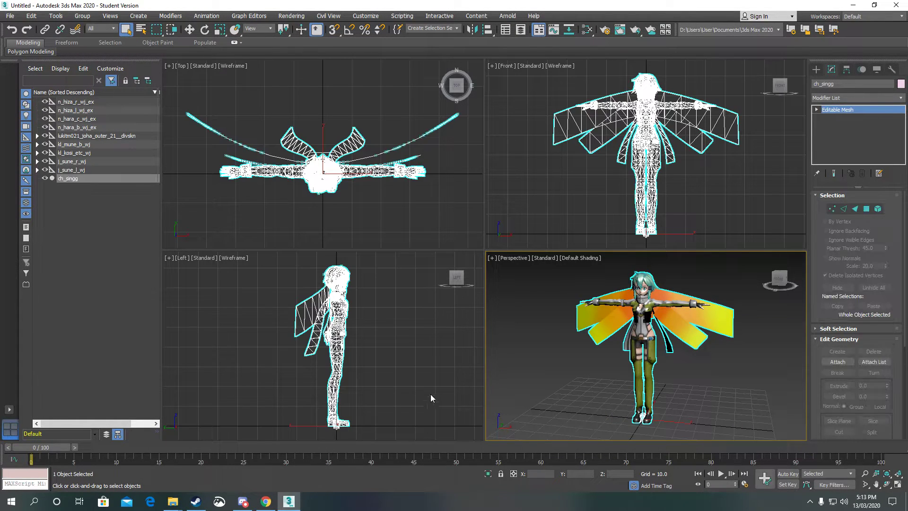
Step: Uniformly scale the ch_singg character down to about 5.2% of its size
{"action": "scroll", "coordinate": [669, 295], "scroll_direction": "up", "scroll_amount": 5}
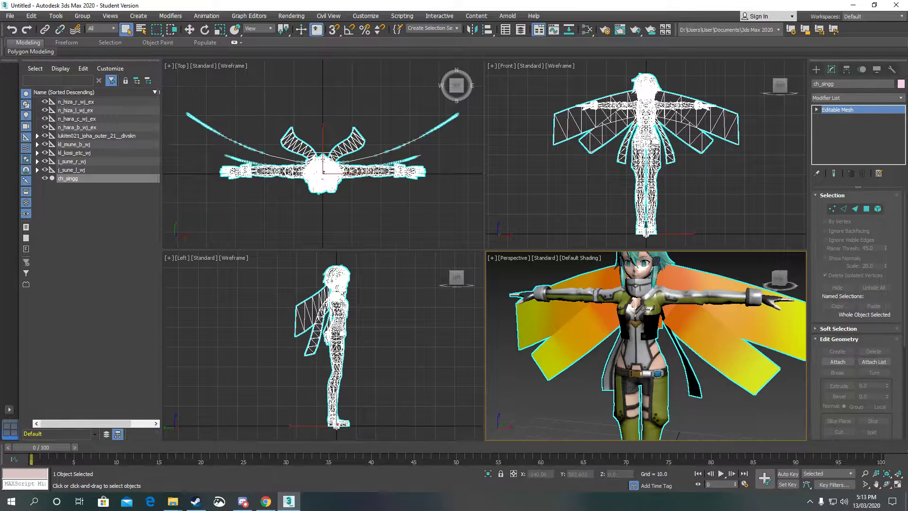
{"action": "scroll", "coordinate": [633, 331], "scroll_direction": "down", "scroll_amount": 5}
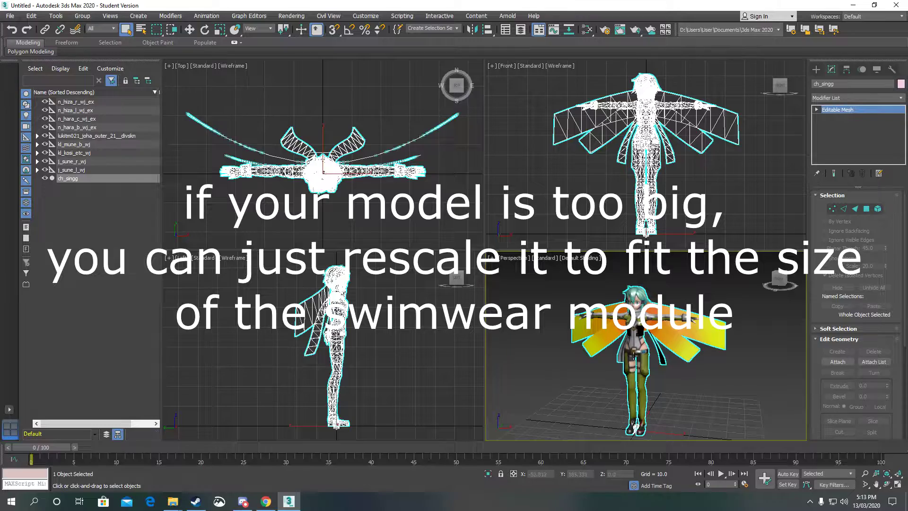
{"action": "right_click", "coordinate": [635, 345]}
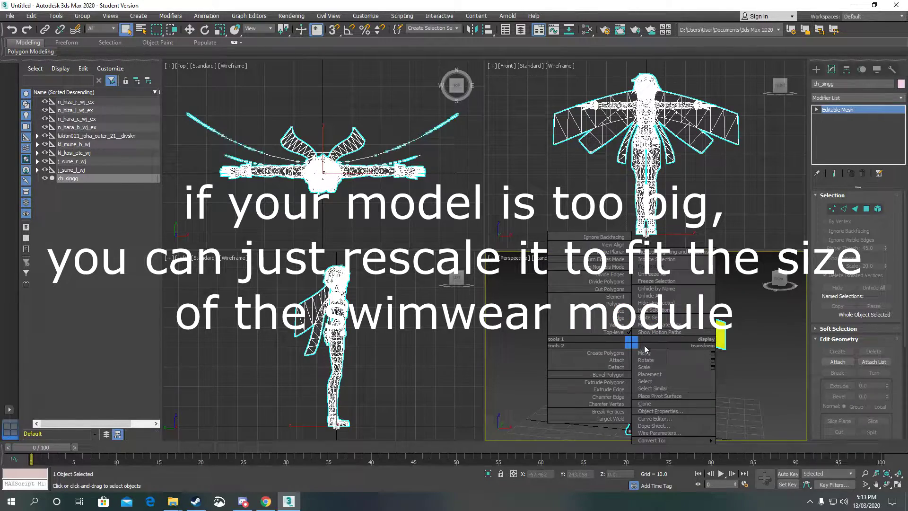
{"action": "left_click", "coordinate": [658, 370]}
{"action": "mouse_move", "coordinate": [649, 423]}
{"action": "left_mouse_down"}
{"action": "mouse_move", "coordinate": [670, 103]}
{"action": "mouse_move", "coordinate": [635, 428]}
{"action": "left_mouse_up"}
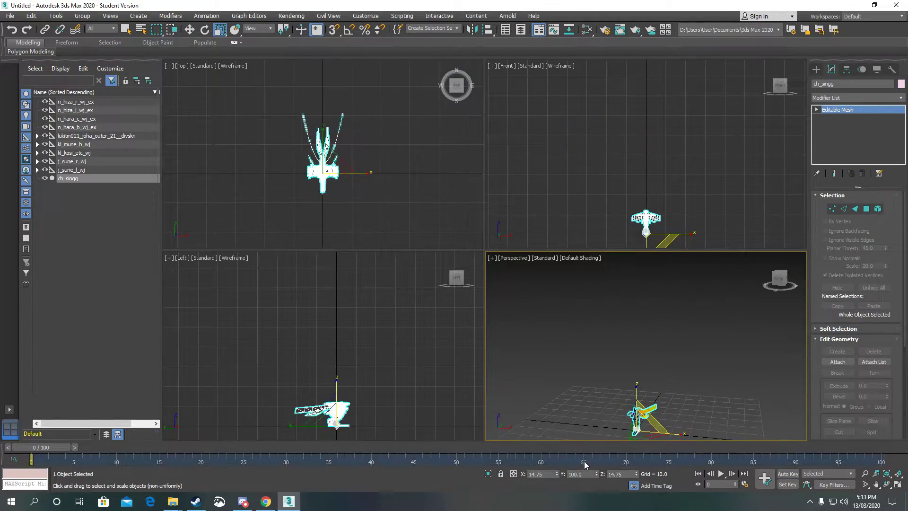
{"action": "right_click", "coordinate": [634, 428]}
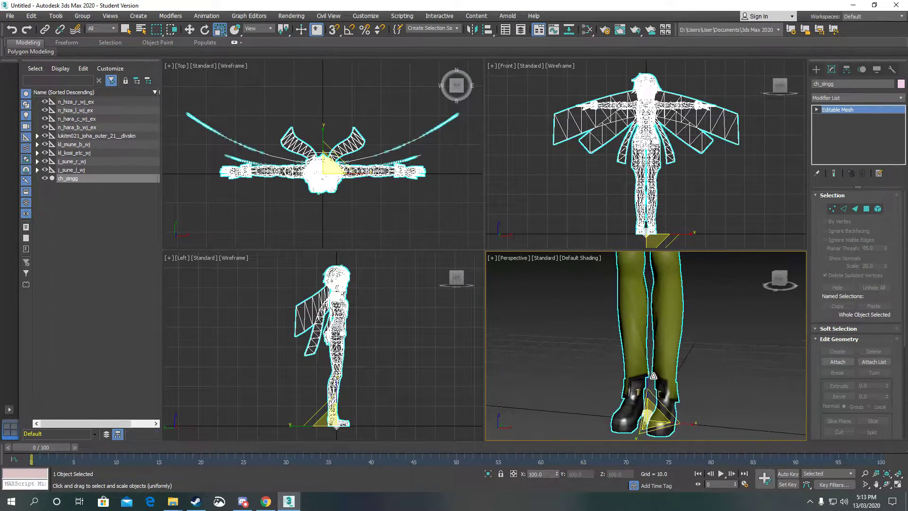
{"action": "mouse_move", "coordinate": [651, 378]}
{"action": "left_mouse_down"}
{"action": "mouse_move", "coordinate": [661, 36]}
{"action": "mouse_move", "coordinate": [637, 298]}
{"action": "left_mouse_up"}
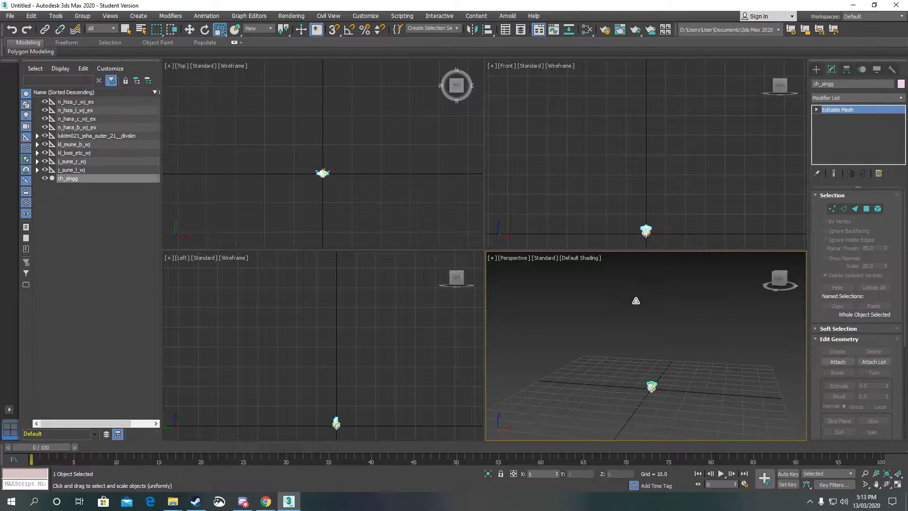
{"action": "left_click_drag", "start_coordinate": [636, 298], "coordinate": [642, 411]}
{"action": "scroll", "coordinate": [642, 411], "scroll_direction": "up", "scroll_amount": 5}
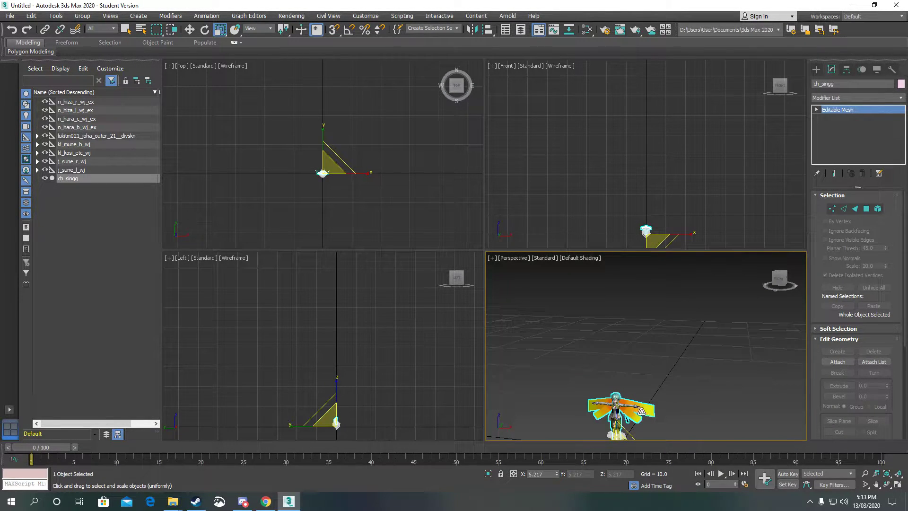
Step: View the character from the front and refine its uniform scale slightly smaller
{"action": "left_click_drag", "start_coordinate": [780, 280], "coordinate": [738, 283]}
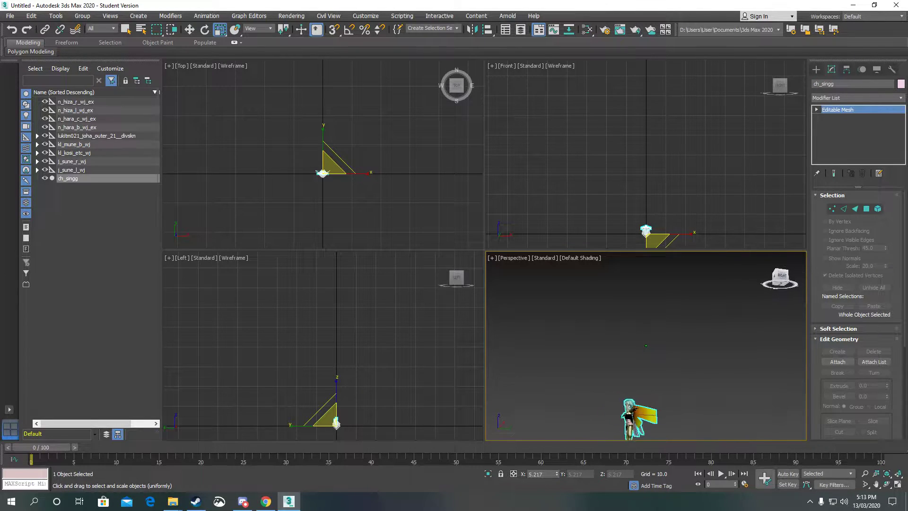
{"action": "scroll", "coordinate": [674, 364], "scroll_direction": "up", "scroll_amount": 2}
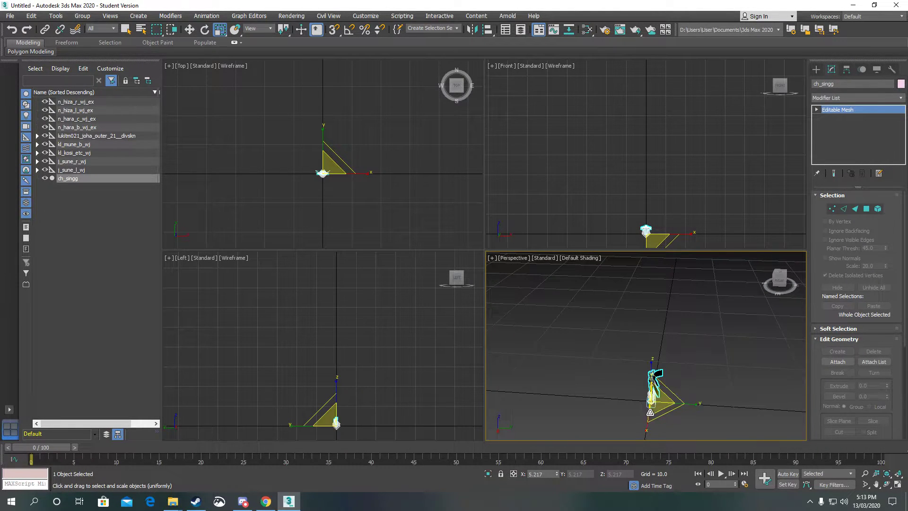
{"action": "scroll", "coordinate": [675, 364], "scroll_direction": "up", "scroll_amount": 3}
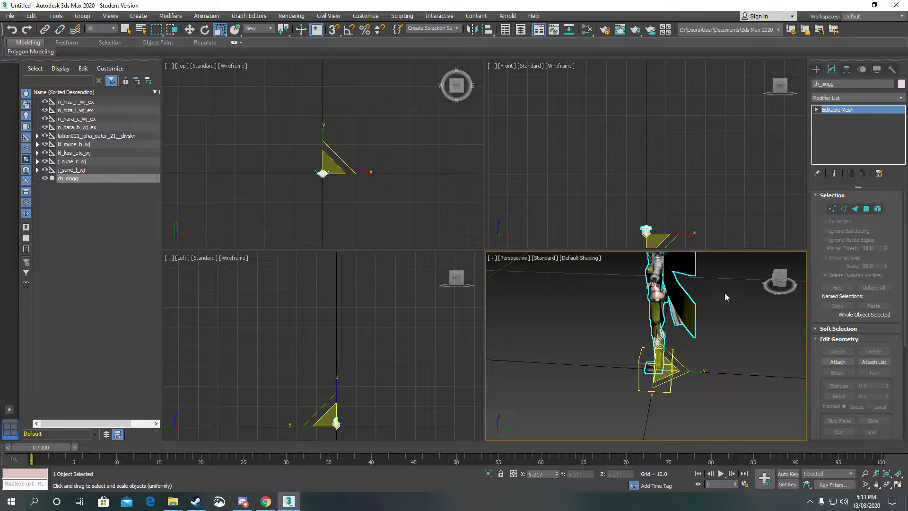
{"action": "left_click", "coordinate": [779, 280]}
{"action": "scroll", "coordinate": [626, 374], "scroll_direction": "down", "scroll_amount": 5}
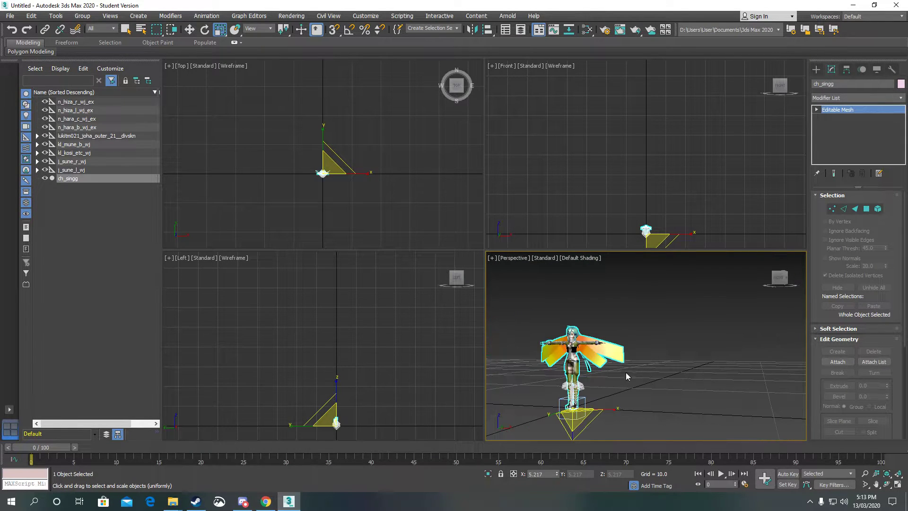
{"action": "mouse_move", "coordinate": [573, 404]}
{"action": "left_mouse_down"}
{"action": "mouse_move", "coordinate": [590, 13]}
{"action": "mouse_move", "coordinate": [588, 484]}
{"action": "mouse_move", "coordinate": [584, 298]}
{"action": "left_mouse_up"}
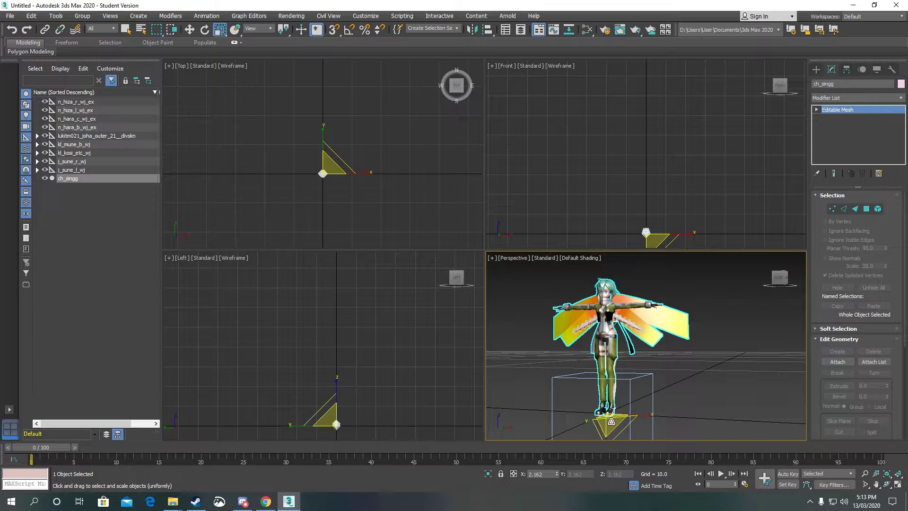
{"action": "left_click_drag", "start_coordinate": [612, 422], "coordinate": [614, 426]}
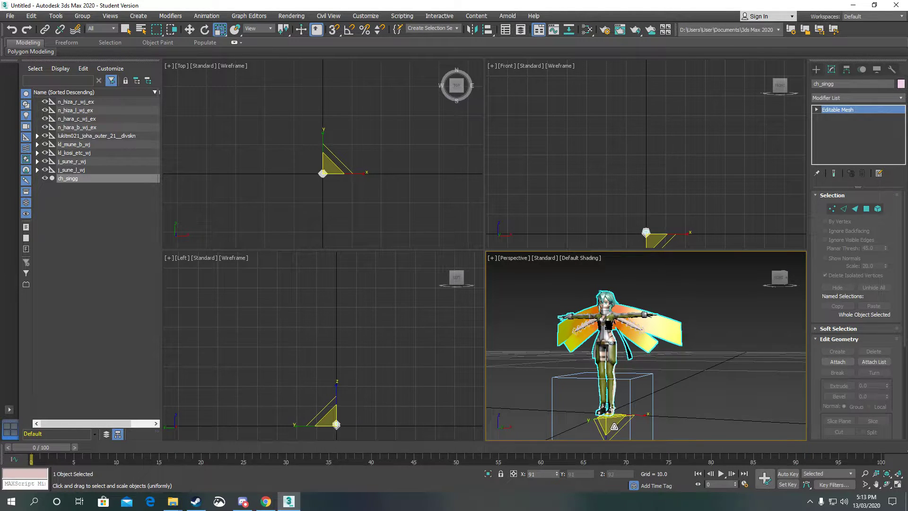
{"action": "left_click_drag", "start_coordinate": [614, 426], "coordinate": [615, 428]}
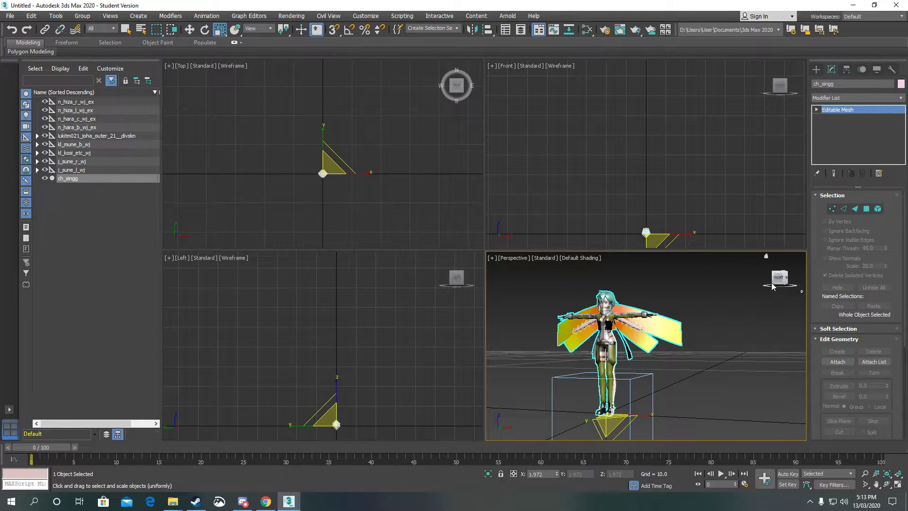
{"action": "left_click_drag", "start_coordinate": [772, 286], "coordinate": [777, 281]}
{"action": "scroll", "coordinate": [540, 312], "scroll_direction": "up", "scroll_amount": 2}
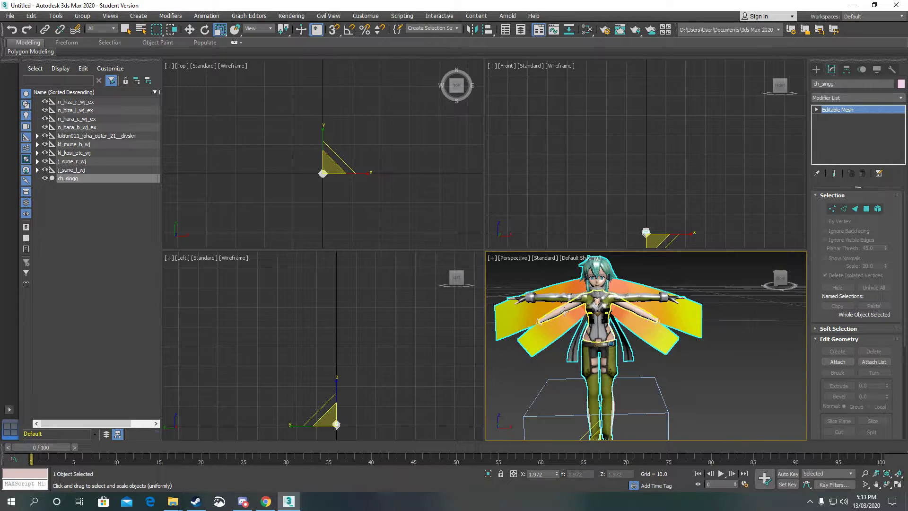
{"action": "scroll", "coordinate": [596, 396], "scroll_direction": "down", "scroll_amount": 1}
{"action": "scroll", "coordinate": [594, 397], "scroll_direction": "up", "scroll_amount": 2}
{"action": "scroll", "coordinate": [589, 401], "scroll_direction": "down", "scroll_amount": 3}
{"action": "scroll", "coordinate": [583, 406], "scroll_direction": "up", "scroll_amount": 1}
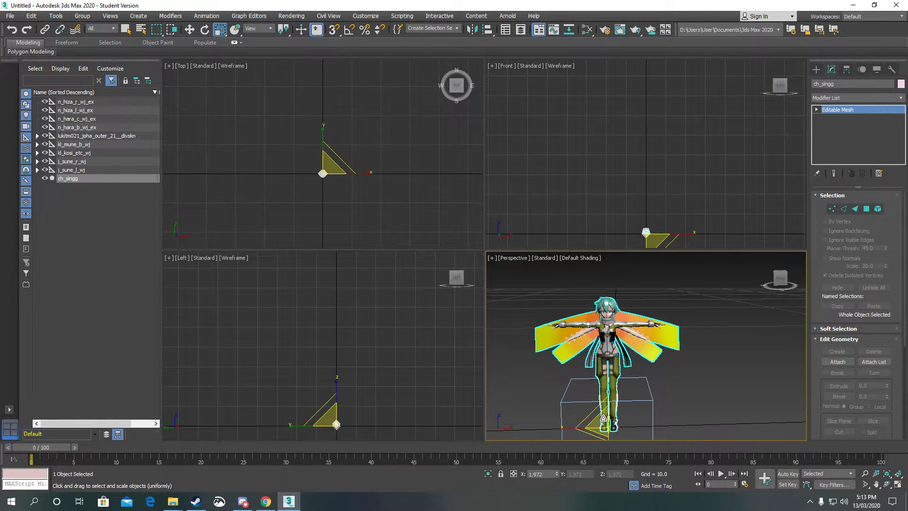
Step: Compare ch_singg's foot with the rig in the Left view, undoing a trial enlargement
{"action": "right_click", "coordinate": [600, 391]}
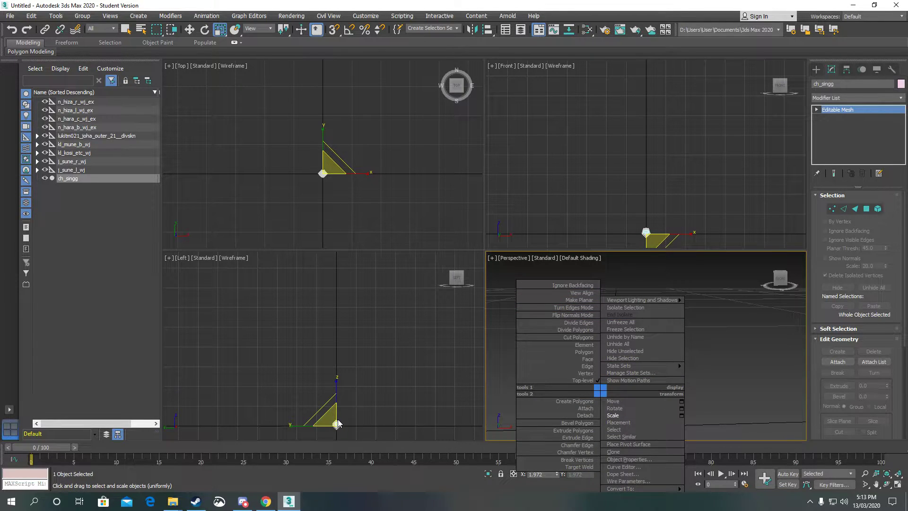
{"action": "key", "text": "Escape"}
{"action": "scroll", "coordinate": [338, 426], "scroll_direction": "down", "scroll_amount": 3}
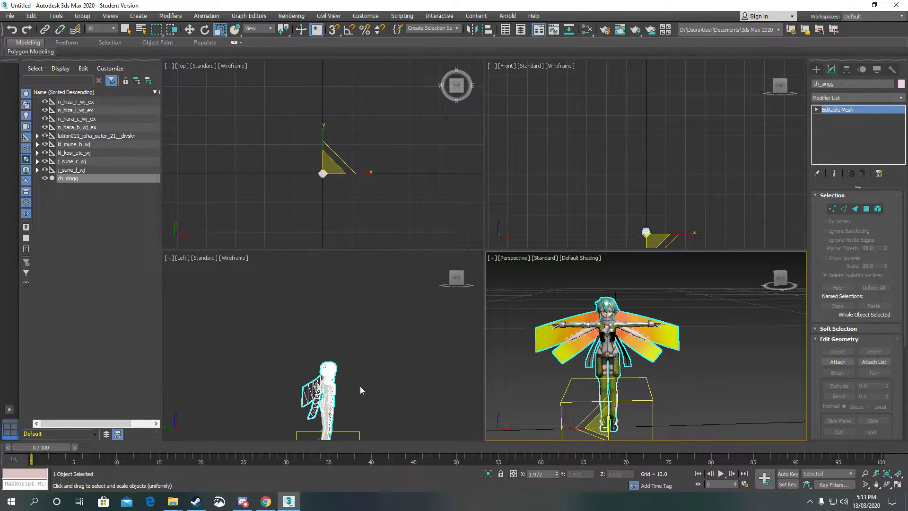
{"action": "left_click", "coordinate": [459, 280]}
{"action": "scroll", "coordinate": [331, 425], "scroll_direction": "down", "scroll_amount": 3}
{"action": "scroll", "coordinate": [331, 428], "scroll_direction": "up", "scroll_amount": 3}
{"action": "scroll", "coordinate": [331, 431], "scroll_direction": "down", "scroll_amount": 3}
{"action": "scroll", "coordinate": [330, 431], "scroll_direction": "up", "scroll_amount": 3}
{"action": "scroll", "coordinate": [321, 429], "scroll_direction": "up", "scroll_amount": 3}
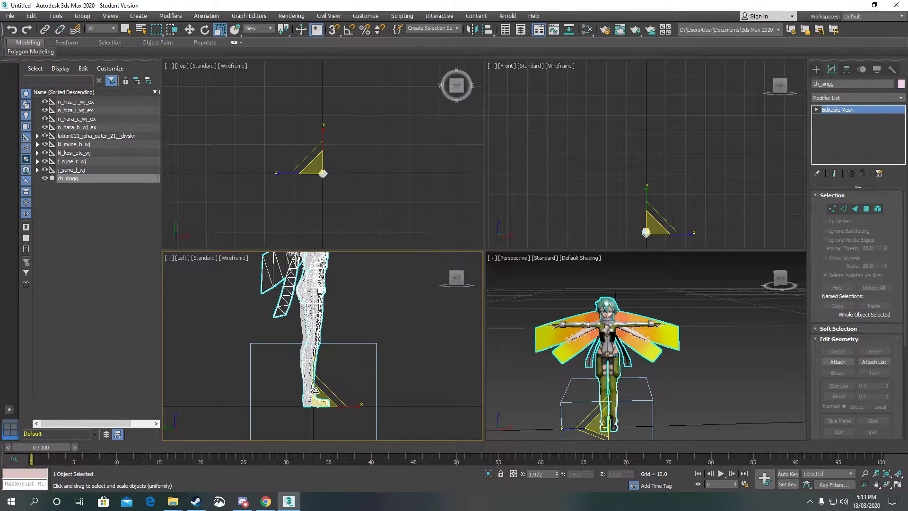
{"action": "scroll", "coordinate": [331, 378], "scroll_direction": "down", "scroll_amount": 3}
{"action": "scroll", "coordinate": [316, 405], "scroll_direction": "up", "scroll_amount": 3}
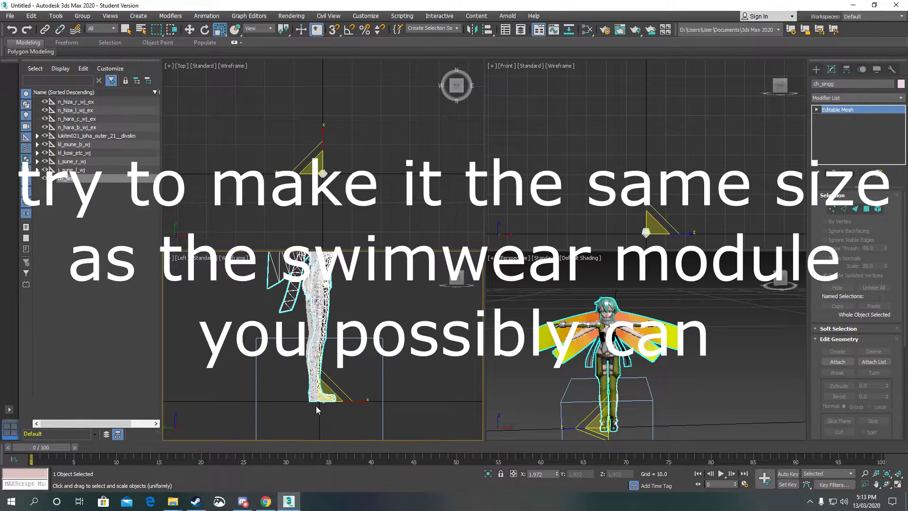
{"action": "scroll", "coordinate": [316, 406], "scroll_direction": "up", "scroll_amount": 3}
{"action": "scroll", "coordinate": [316, 405], "scroll_direction": "up", "scroll_amount": 2}
{"action": "key", "text": "r"}
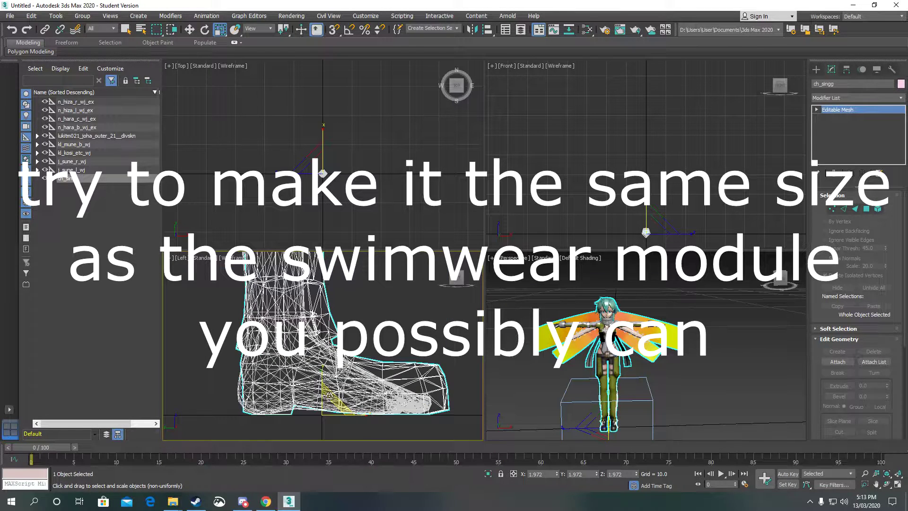
{"action": "left_click", "coordinate": [329, 396]}
{"action": "scroll", "coordinate": [398, 390], "scroll_direction": "down", "scroll_amount": 2}
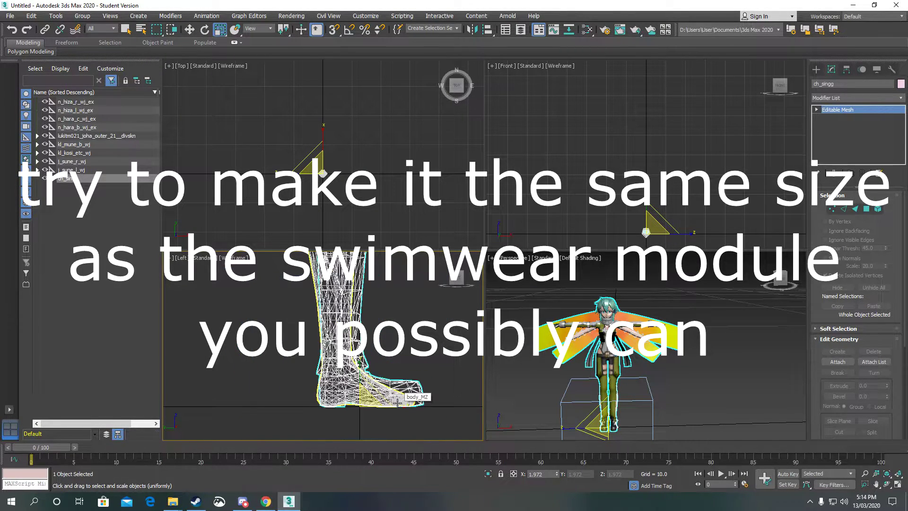
{"action": "left_click_drag", "start_coordinate": [364, 412], "coordinate": [429, 399]}
{"action": "key", "text": "ctrl+z"}
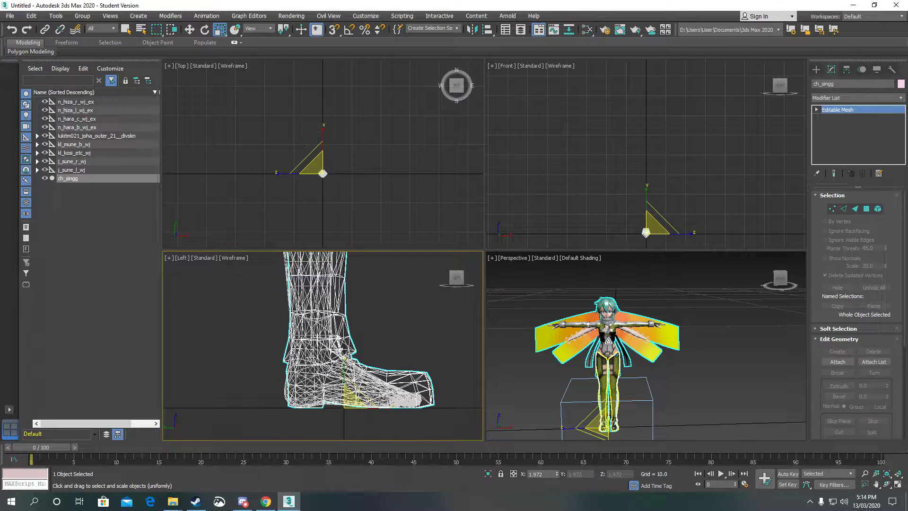
{"action": "left_click", "coordinate": [608, 340]}
Step: Shift ch_singg slightly with Move in the Left view to align its foot with the rig
{"action": "right_click", "coordinate": [613, 330]}
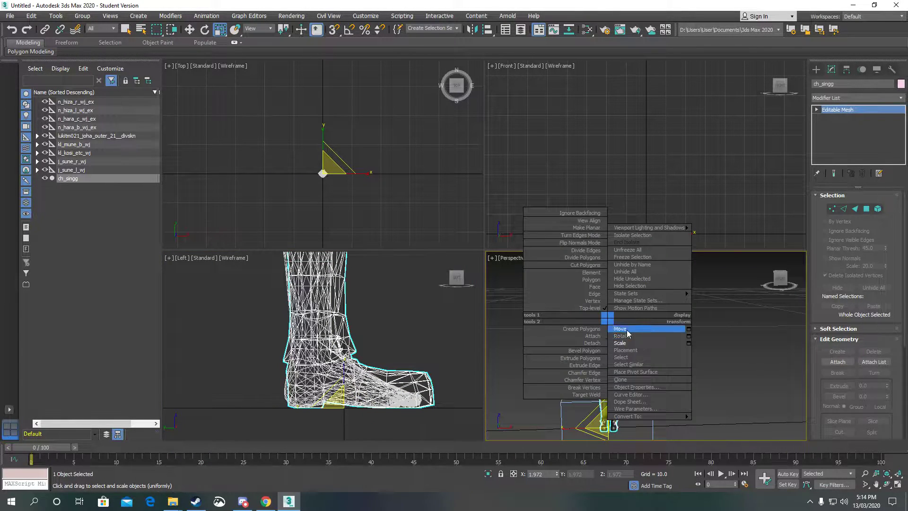
{"action": "left_click", "coordinate": [624, 334]}
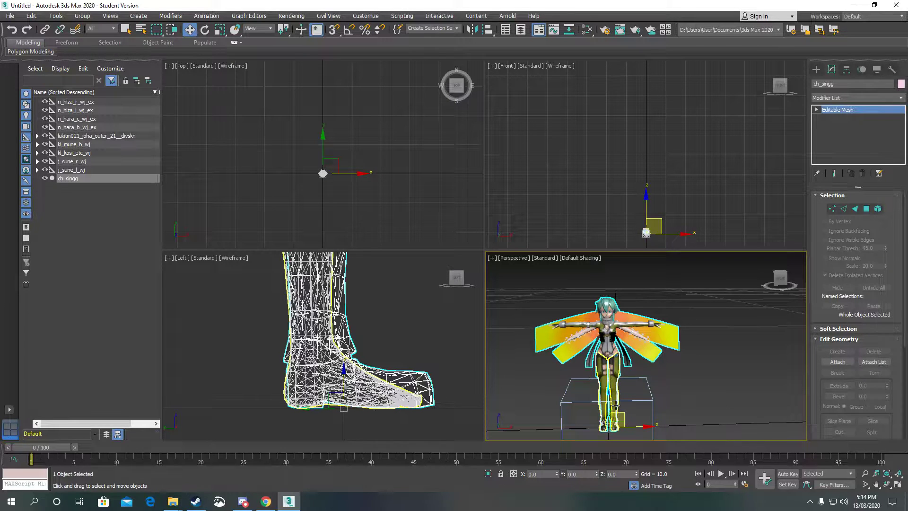
{"action": "left_click_drag", "start_coordinate": [781, 284], "coordinate": [776, 284]}
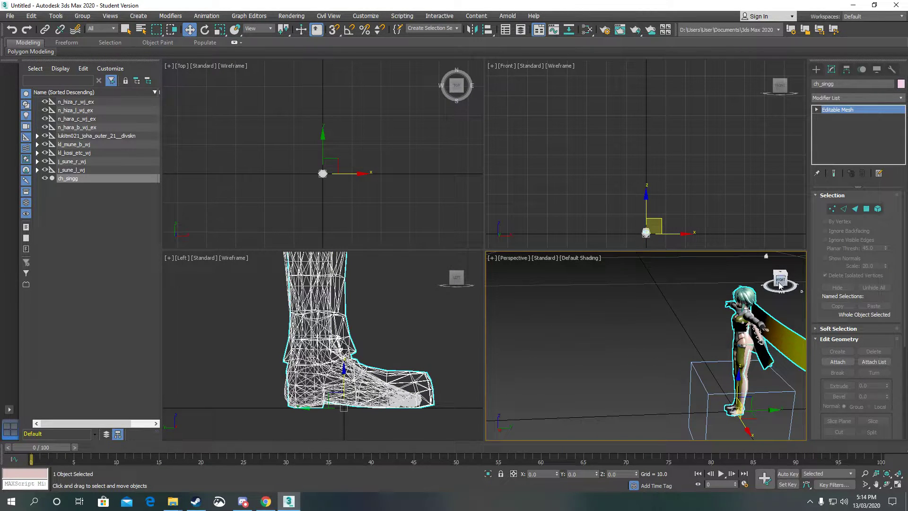
{"action": "left_click", "coordinate": [320, 410]}
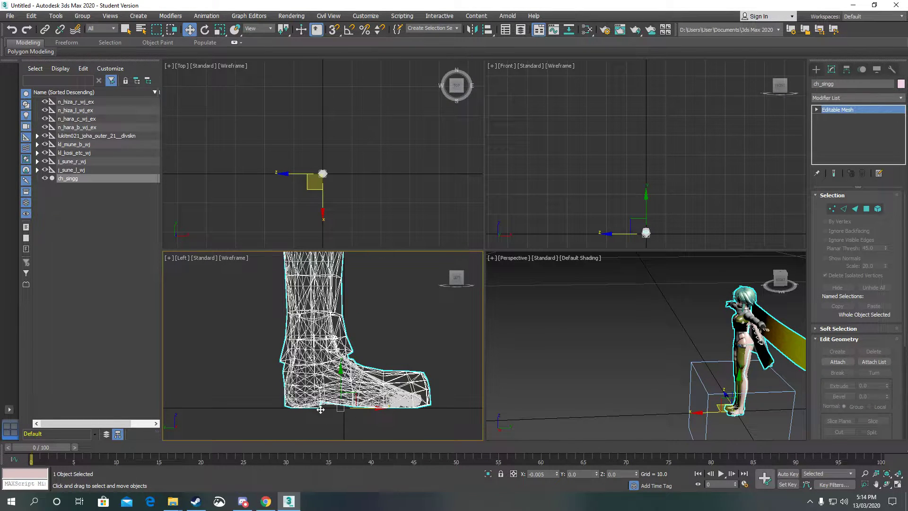
{"action": "left_click_drag", "start_coordinate": [320, 409], "coordinate": [317, 410]}
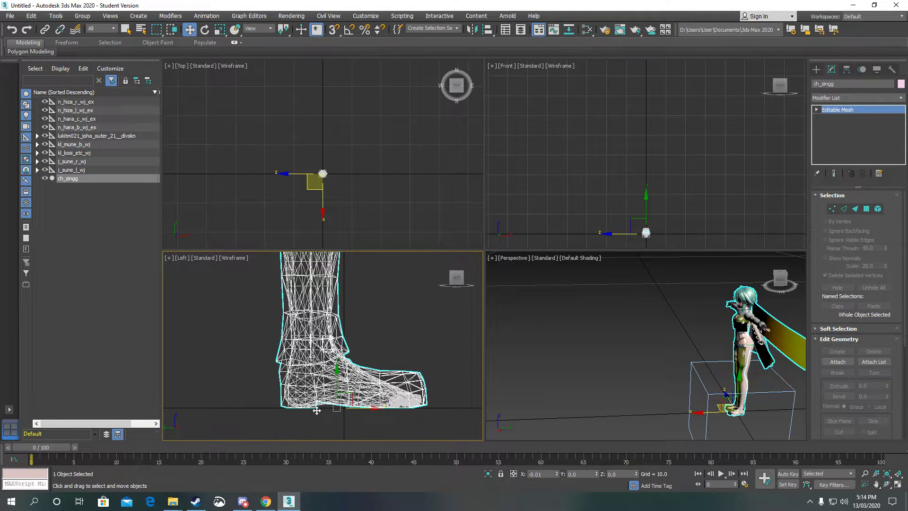
Step: Check the leg alignment from an angled view and from the front
{"action": "scroll", "coordinate": [748, 395], "scroll_direction": "up", "scroll_amount": 3}
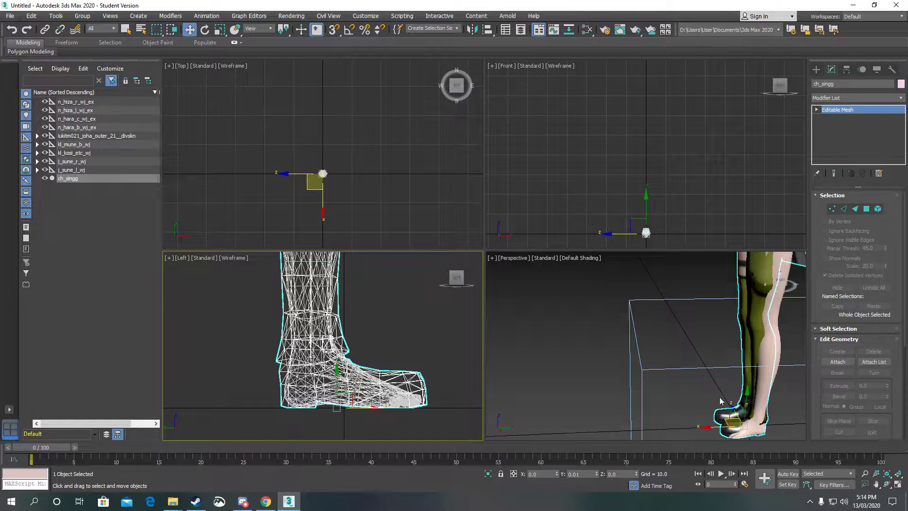
{"action": "left_click_drag", "start_coordinate": [456, 280], "coordinate": [455, 282]}
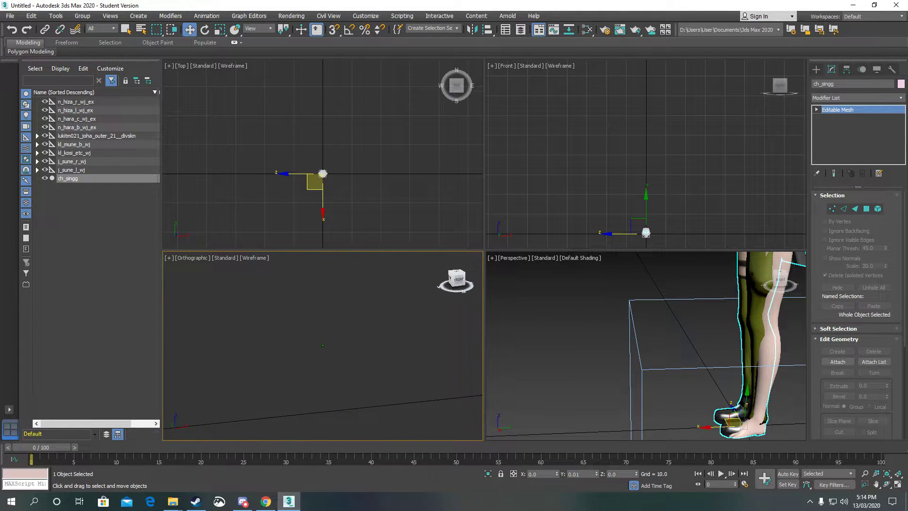
{"action": "scroll", "coordinate": [403, 337], "scroll_direction": "down", "scroll_amount": 5}
{"action": "scroll", "coordinate": [422, 328], "scroll_direction": "up", "scroll_amount": 2}
{"action": "scroll", "coordinate": [429, 316], "scroll_direction": "down", "scroll_amount": 2}
{"action": "left_click", "coordinate": [442, 279]}
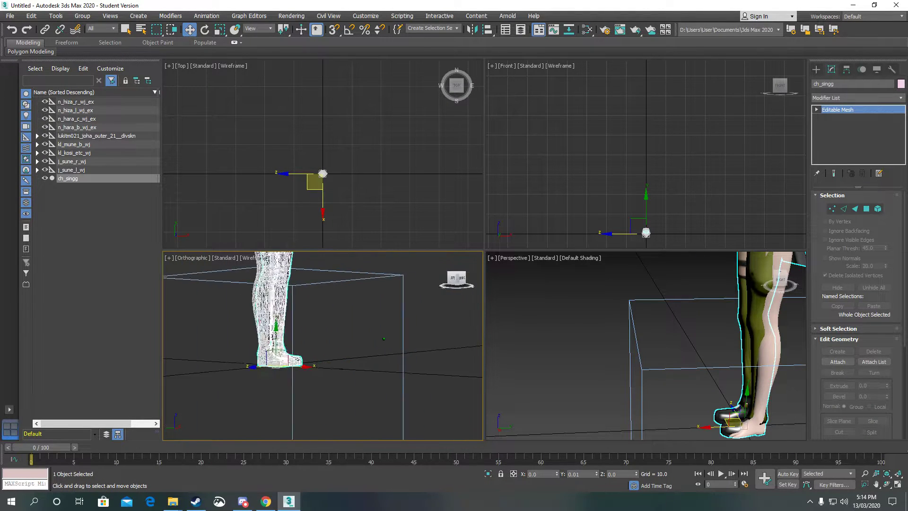
{"action": "scroll", "coordinate": [350, 318], "scroll_direction": "up", "scroll_amount": 2}
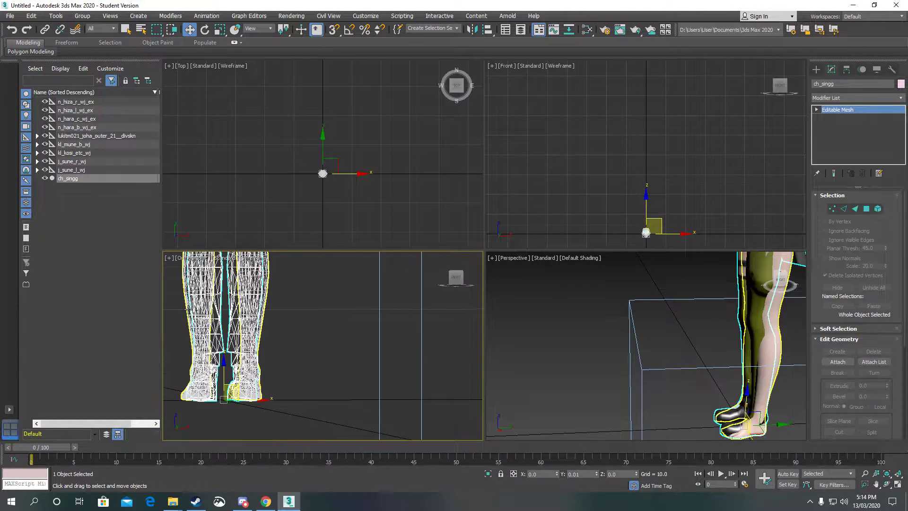
{"action": "scroll", "coordinate": [350, 318], "scroll_direction": "up", "scroll_amount": 2}
{"action": "scroll", "coordinate": [351, 315], "scroll_direction": "down", "scroll_amount": 2}
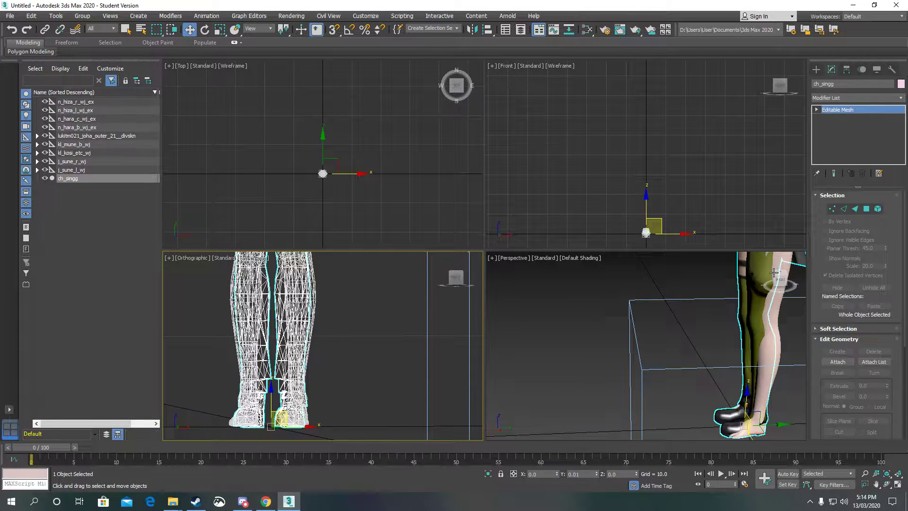
Step: Reselect ch_singg in the perspective view and look at it head-on from the front
{"action": "left_click", "coordinate": [644, 345]}
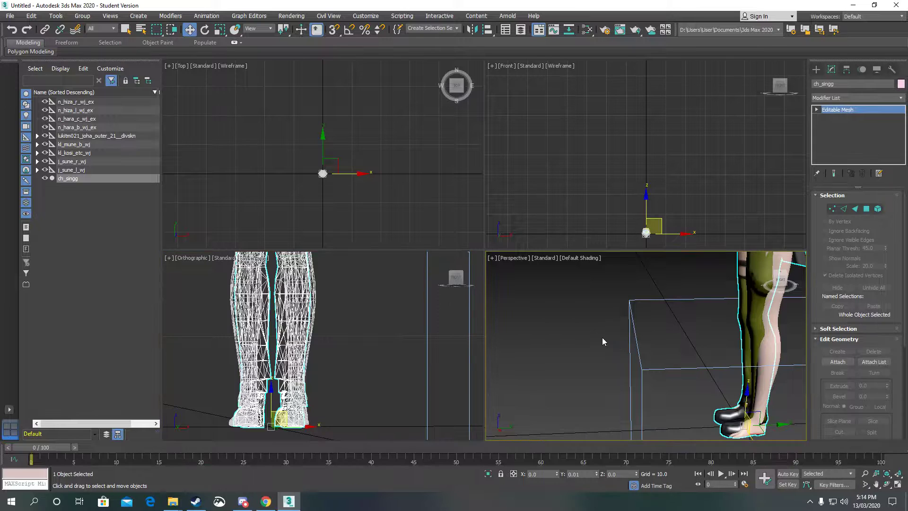
{"action": "left_click_drag", "start_coordinate": [611, 339], "coordinate": [613, 340]}
{"action": "mouse_move", "coordinate": [612, 339]}
{"action": "middle_mouse_down", "text": "alt"}
{"action": "mouse_move", "coordinate": [689, 337]}
{"action": "mouse_move", "coordinate": [578, 330]}
{"action": "middle_mouse_up", "text": "alt"}
{"action": "scroll", "coordinate": [578, 331], "scroll_direction": "up", "scroll_amount": 3}
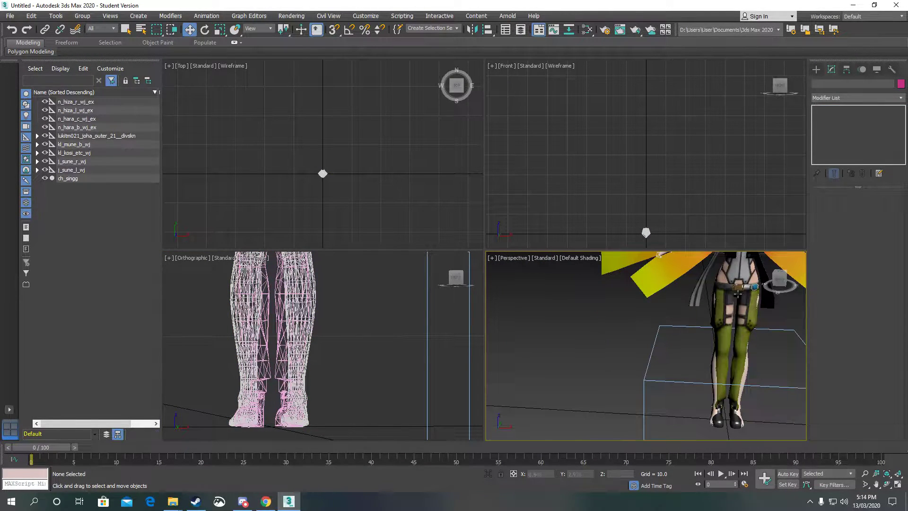
{"action": "left_click", "coordinate": [737, 409]}
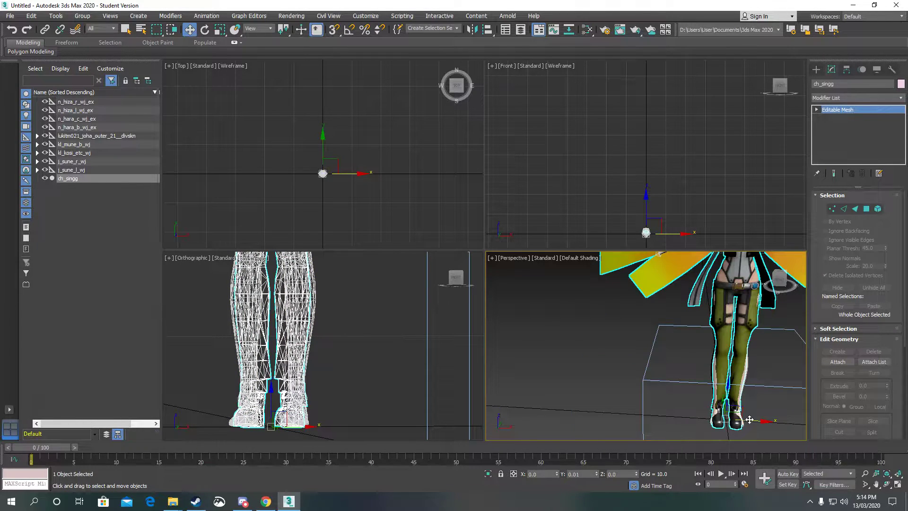
{"action": "scroll", "coordinate": [733, 410], "scroll_direction": "up", "scroll_amount": 3}
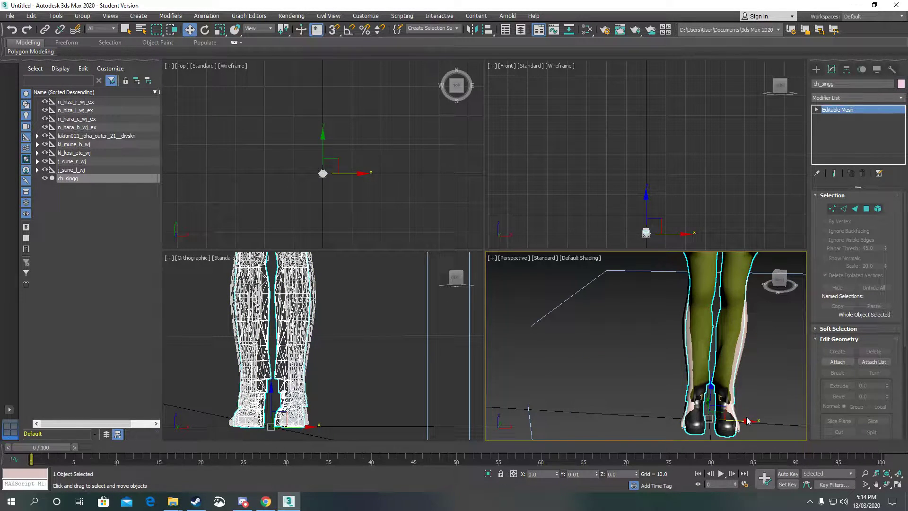
{"action": "scroll", "coordinate": [747, 417], "scroll_direction": "up", "scroll_amount": 3}
{"action": "scroll", "coordinate": [746, 416], "scroll_direction": "down", "scroll_amount": 5}
{"action": "scroll", "coordinate": [744, 405], "scroll_direction": "up", "scroll_amount": 3}
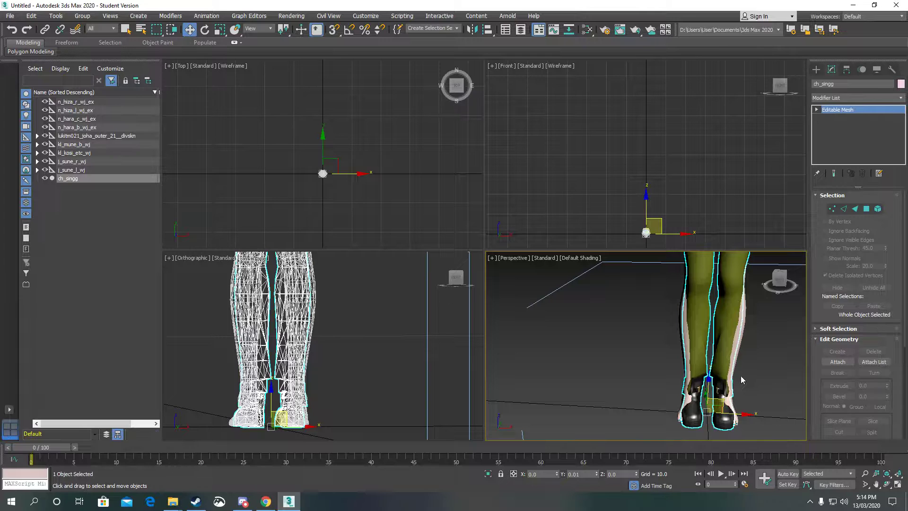
{"action": "scroll", "coordinate": [741, 380], "scroll_direction": "down", "scroll_amount": 5}
{"action": "scroll", "coordinate": [742, 374], "scroll_direction": "up", "scroll_amount": 2}
{"action": "left_click", "coordinate": [780, 282]}
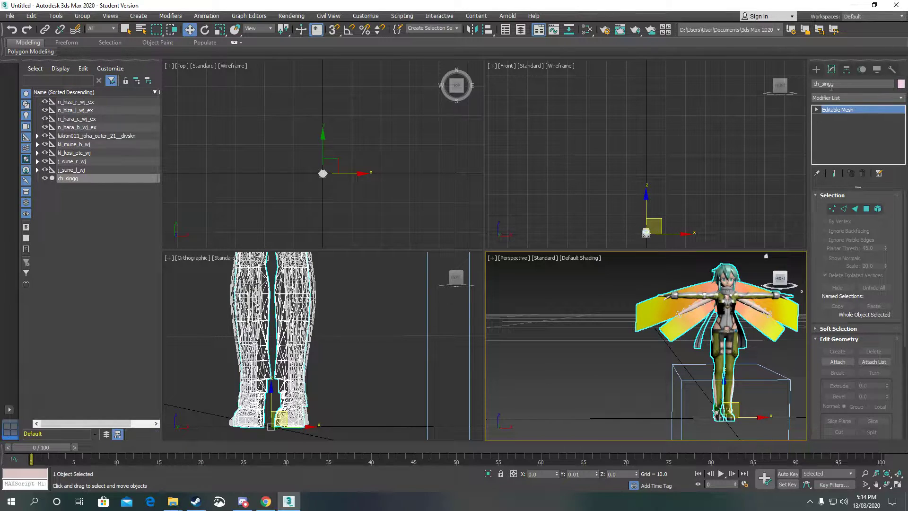
Step: Add a Skin Wrap modifier to ch_singg targeting body_MZ, body_MZ and swim_MZ
{"action": "left_click", "coordinate": [836, 98]}
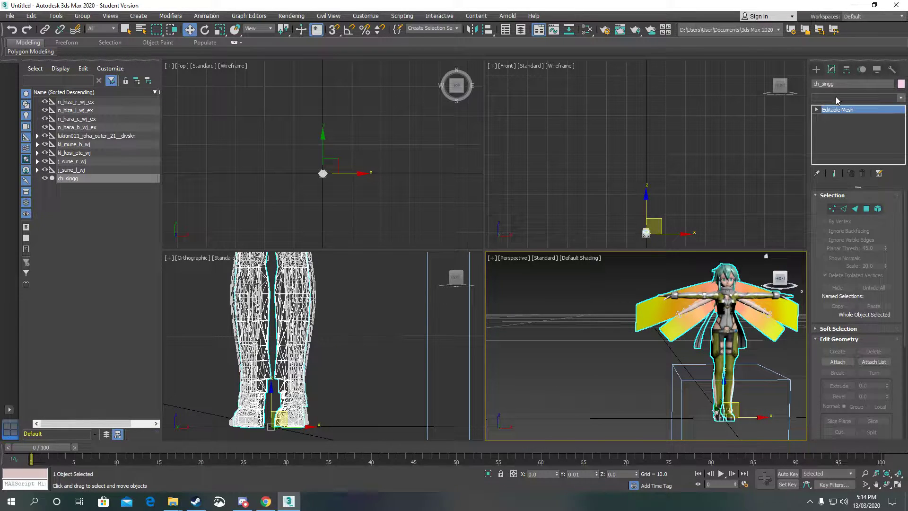
{"action": "left_click_drag", "start_coordinate": [901, 184], "coordinate": [904, 408]}
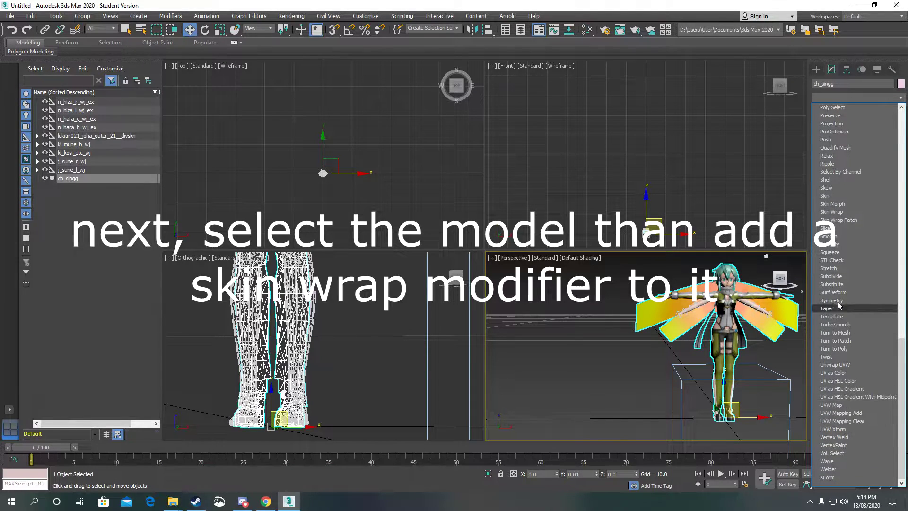
{"action": "left_click", "coordinate": [841, 212]}
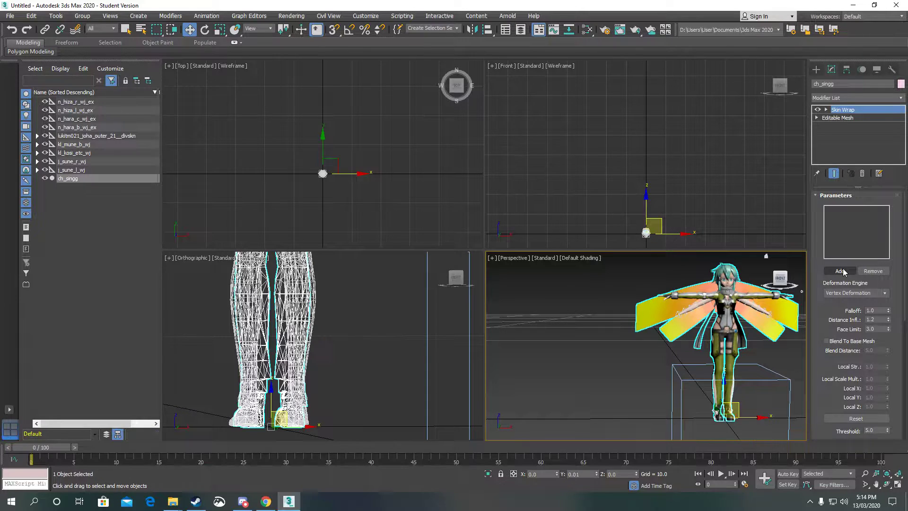
{"action": "left_click", "coordinate": [844, 272]}
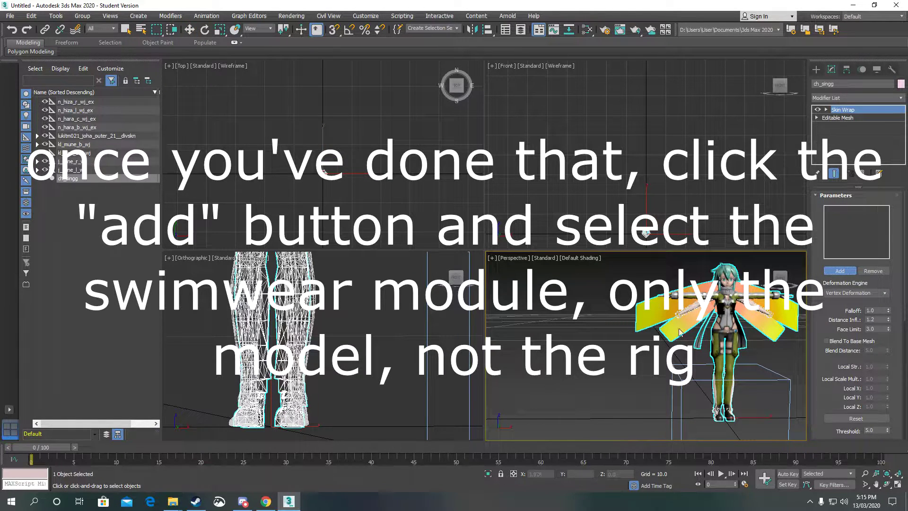
{"action": "scroll", "coordinate": [697, 307], "scroll_direction": "up", "scroll_amount": 2}
{"action": "left_click", "coordinate": [698, 305]}
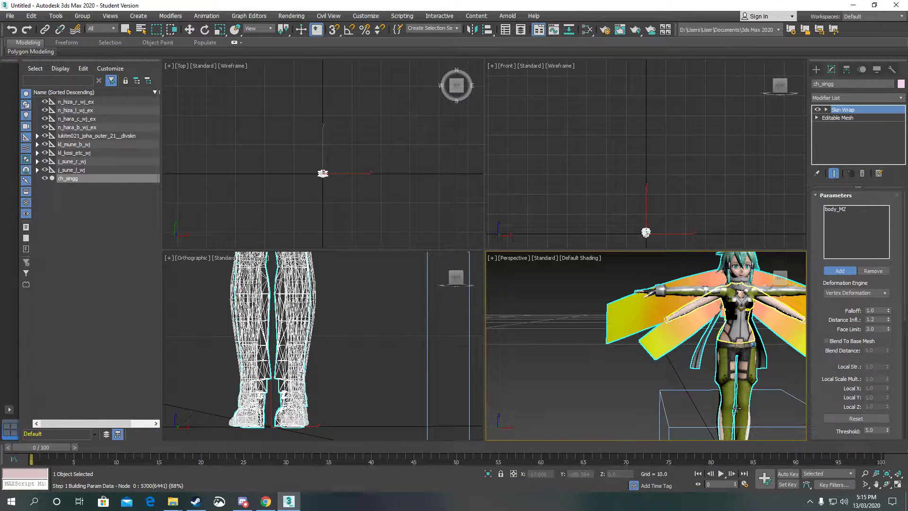
{"action": "left_click", "coordinate": [731, 404]}
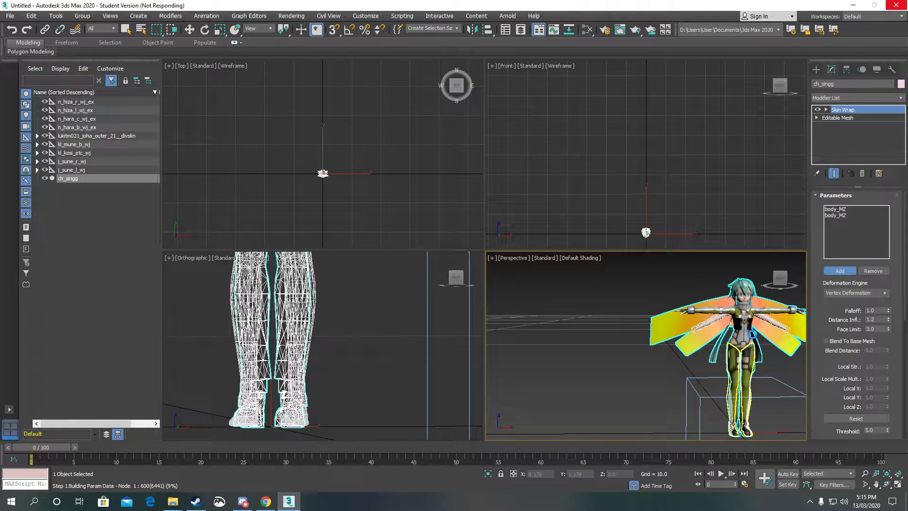
{"action": "scroll", "coordinate": [741, 348], "scroll_direction": "up", "scroll_amount": 2}
{"action": "left_click", "coordinate": [741, 348]}
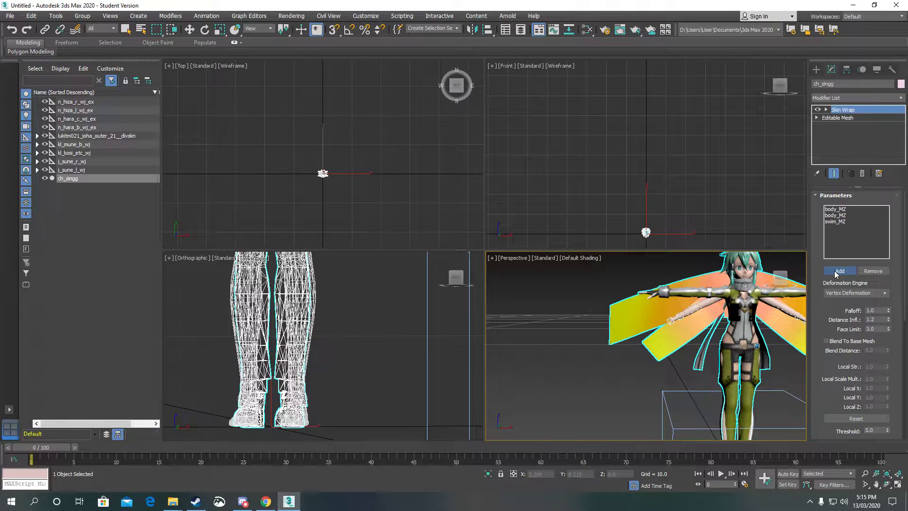
Step: Orbit around the character to inspect the wrapped result
{"action": "mouse_move", "coordinate": [784, 281]}
{"action": "middle_mouse_down", "text": "alt"}
{"action": "mouse_move", "coordinate": [748, 332]}
{"action": "mouse_move", "coordinate": [725, 330]}
{"action": "mouse_move", "coordinate": [742, 301]}
{"action": "mouse_move", "coordinate": [725, 323]}
{"action": "middle_mouse_up", "text": "alt"}
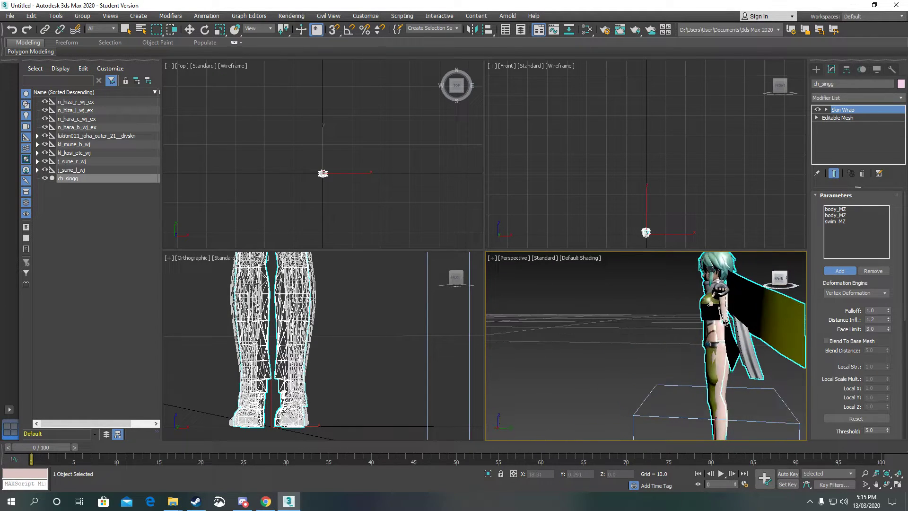
{"action": "middle_click_drag", "start_coordinate": [725, 322], "coordinate": [746, 362], "text": "alt"}
{"action": "scroll", "coordinate": [736, 421], "scroll_direction": "up", "scroll_amount": 3}
{"action": "scroll", "coordinate": [736, 421], "scroll_direction": "down", "scroll_amount": 3}
{"action": "scroll", "coordinate": [736, 421], "scroll_direction": "up", "scroll_amount": 3}
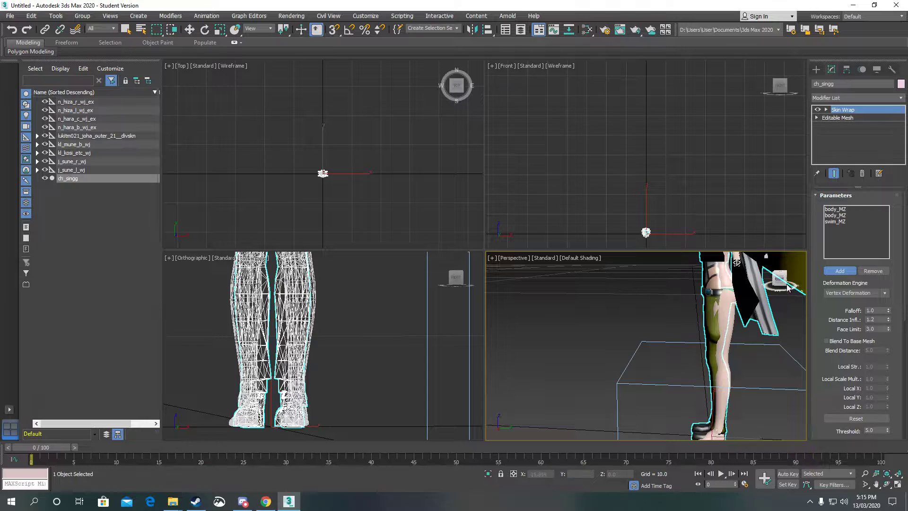
{"action": "left_click_drag", "start_coordinate": [781, 283], "coordinate": [776, 264]}
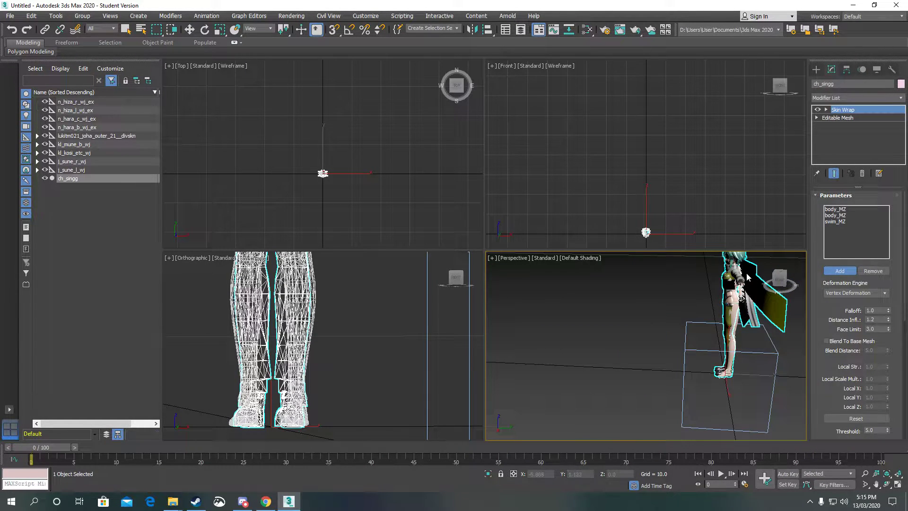
{"action": "scroll", "coordinate": [787, 284], "scroll_direction": "down", "scroll_amount": 3}
{"action": "scroll", "coordinate": [760, 294], "scroll_direction": "up", "scroll_amount": 3}
{"action": "scroll", "coordinate": [737, 308], "scroll_direction": "down", "scroll_amount": 2}
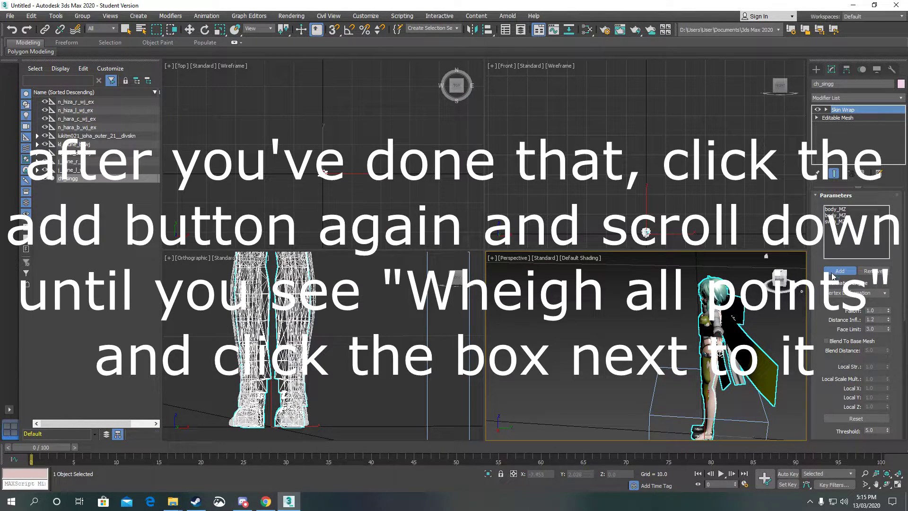
Step: Enable Weight All Points in Skin Wrap and convert it to a Skin modifier
{"action": "key", "text": "w"}
{"action": "scroll", "coordinate": [813, 338], "scroll_direction": "down", "scroll_amount": 2}
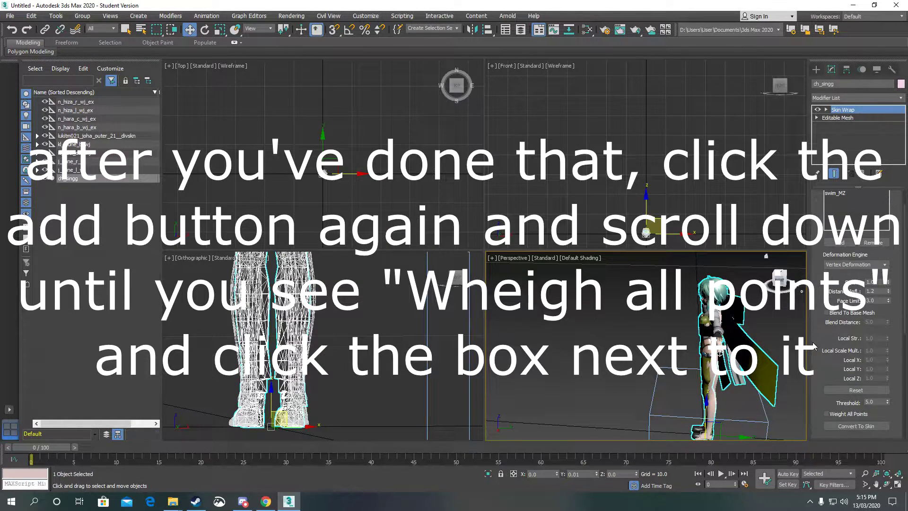
{"action": "left_click", "coordinate": [832, 413]}
{"action": "left_click", "coordinate": [845, 426]}
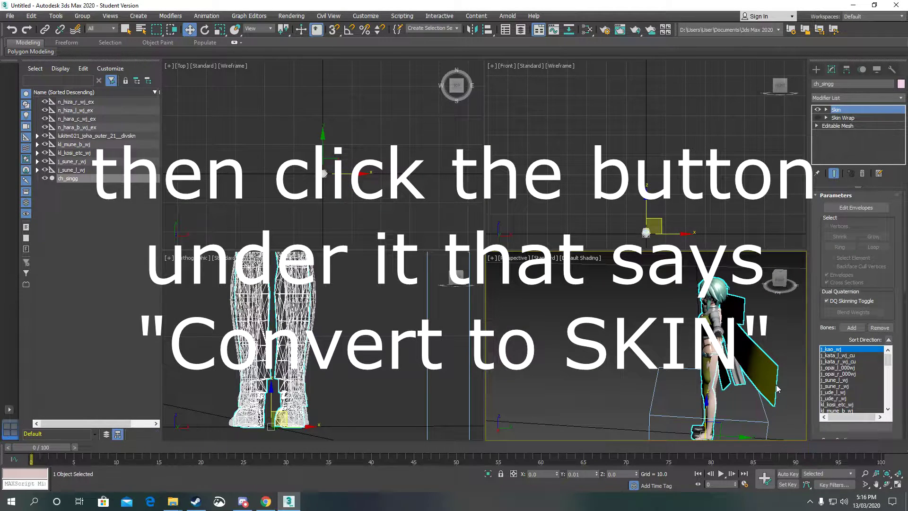
{"action": "left_click", "coordinate": [779, 282]}
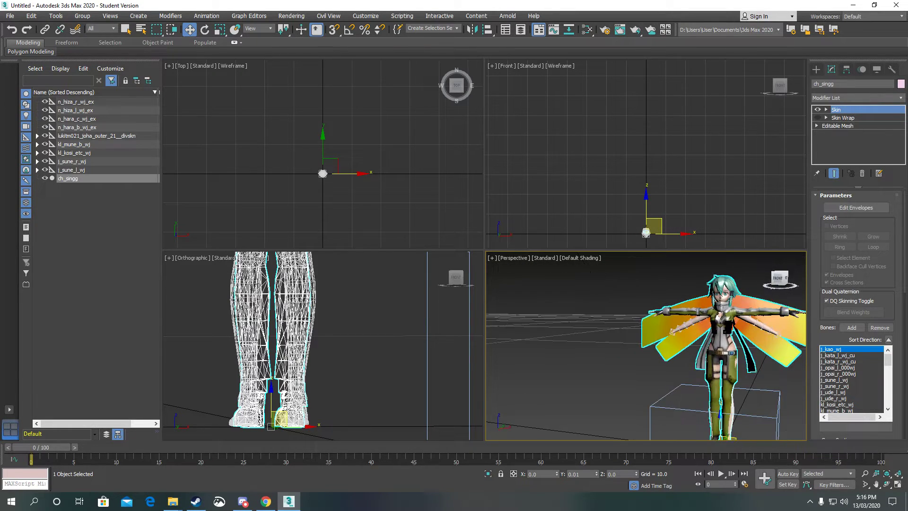
Step: Select both body_MZ meshes and swim_MZ and delete them, keeping the rig's bones
{"action": "left_click", "coordinate": [705, 323]}
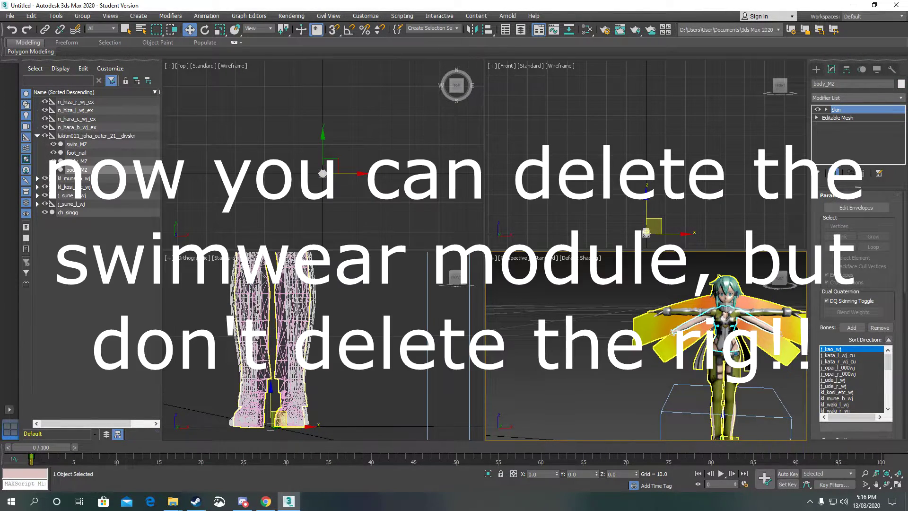
{"action": "left_click", "coordinate": [721, 356], "text": "ctrl"}
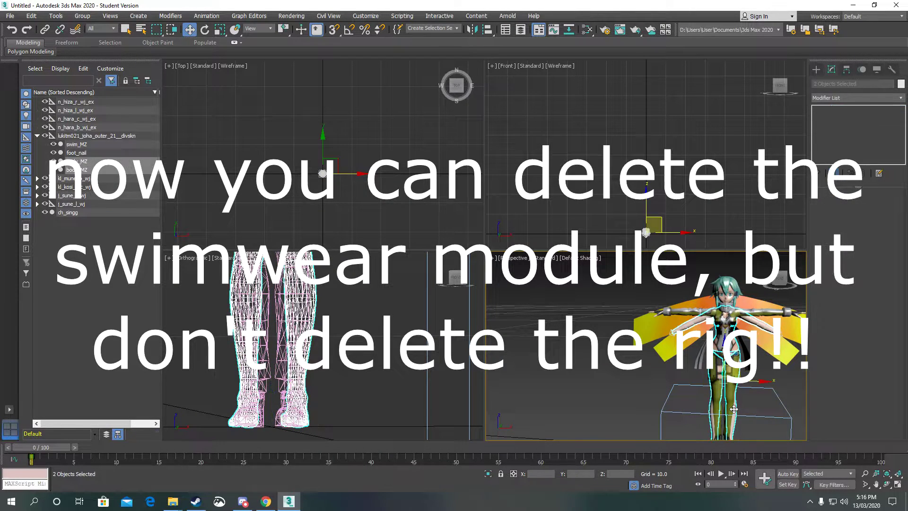
{"action": "scroll", "coordinate": [721, 356], "scroll_direction": "up", "scroll_amount": 2}
{"action": "scroll", "coordinate": [722, 355], "scroll_direction": "up", "scroll_amount": 3}
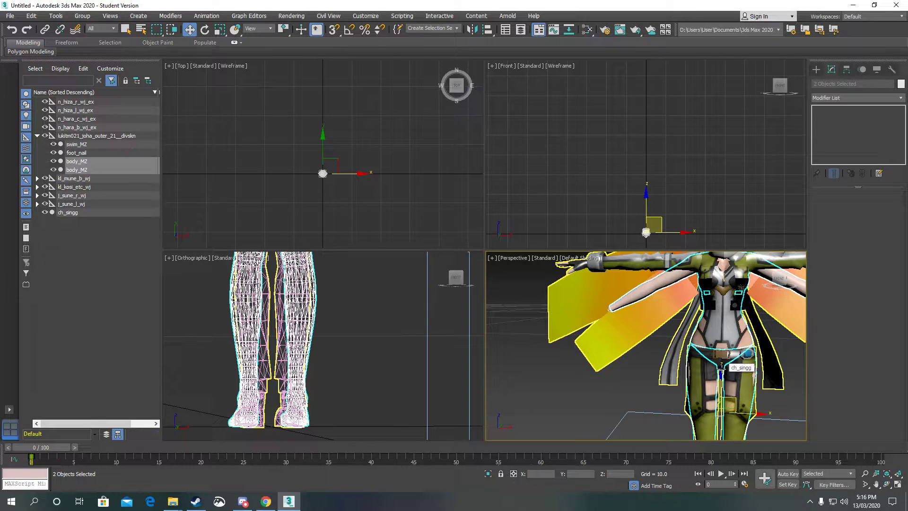
{"action": "scroll", "coordinate": [721, 366], "scroll_direction": "up", "scroll_amount": 2}
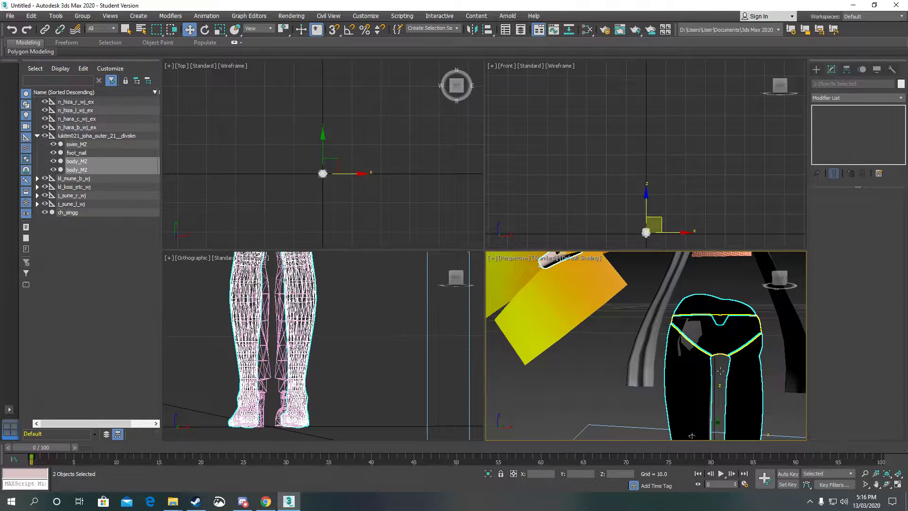
{"action": "scroll", "coordinate": [722, 369], "scroll_direction": "down", "scroll_amount": 8}
{"action": "scroll", "coordinate": [723, 374], "scroll_direction": "up", "scroll_amount": 1}
{"action": "scroll", "coordinate": [720, 372], "scroll_direction": "up", "scroll_amount": 2}
{"action": "scroll", "coordinate": [717, 368], "scroll_direction": "up", "scroll_amount": 3}
{"action": "scroll", "coordinate": [714, 365], "scroll_direction": "up", "scroll_amount": 1}
{"action": "scroll", "coordinate": [713, 364], "scroll_direction": "up", "scroll_amount": 5}
{"action": "scroll", "coordinate": [713, 363], "scroll_direction": "down", "scroll_amount": 5}
{"action": "scroll", "coordinate": [713, 362], "scroll_direction": "up", "scroll_amount": 3}
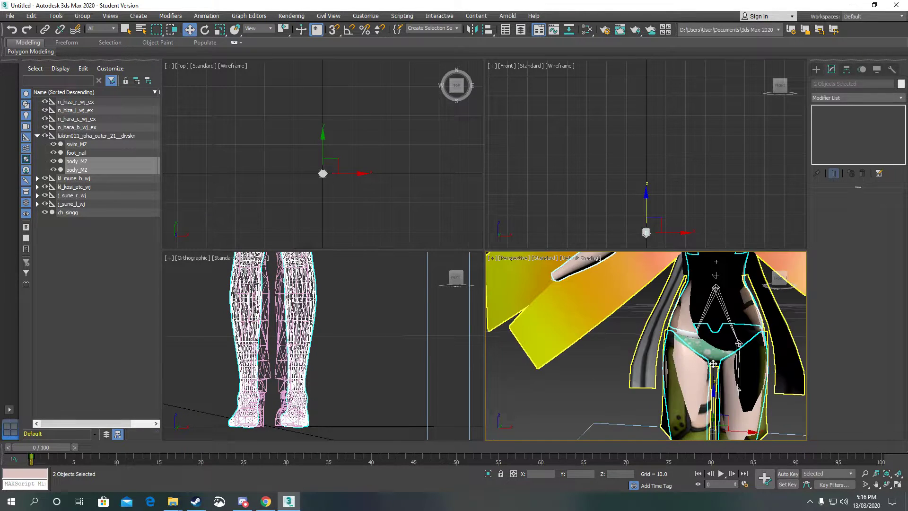
{"action": "left_click", "coordinate": [714, 362], "text": "ctrl"}
{"action": "scroll", "coordinate": [734, 362], "scroll_direction": "down", "scroll_amount": 4}
{"action": "key", "text": "Delete"}
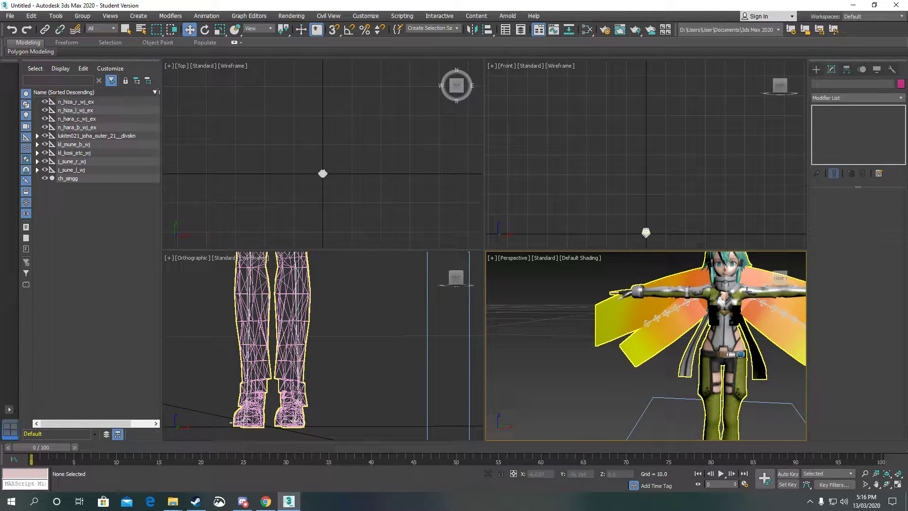
{"action": "left_click", "coordinate": [752, 297]}
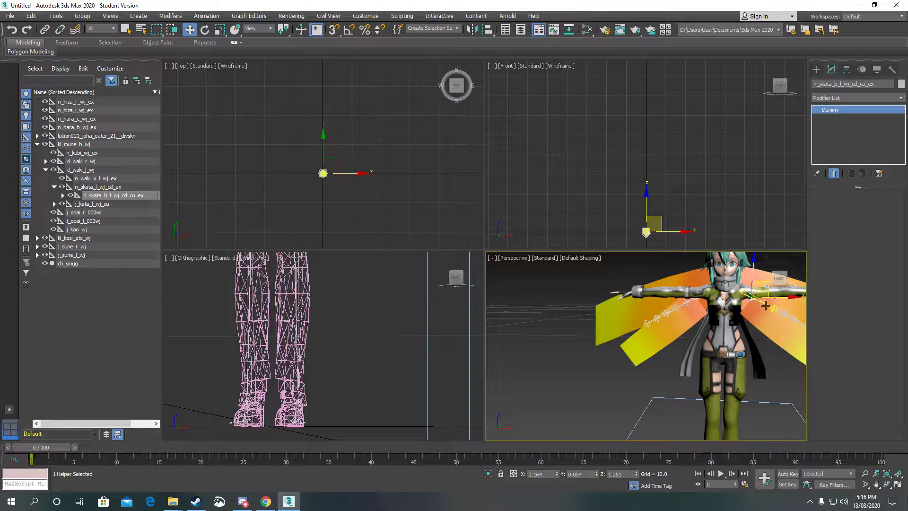
{"action": "left_click", "coordinate": [761, 303], "text": "ctrl"}
{"action": "scroll", "coordinate": [760, 303], "scroll_direction": "up", "scroll_amount": 2}
{"action": "left_click", "coordinate": [760, 304], "text": "ctrl"}
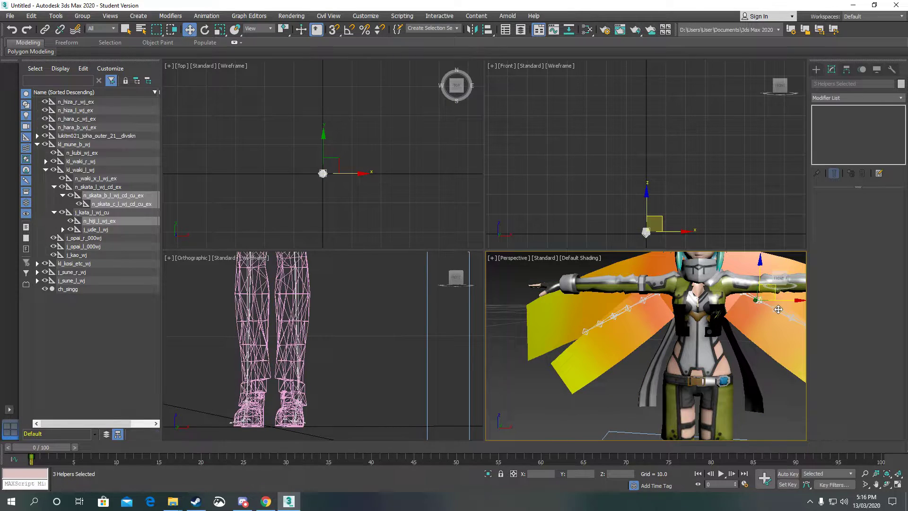
{"action": "scroll", "coordinate": [780, 312], "scroll_direction": "down", "scroll_amount": 5}
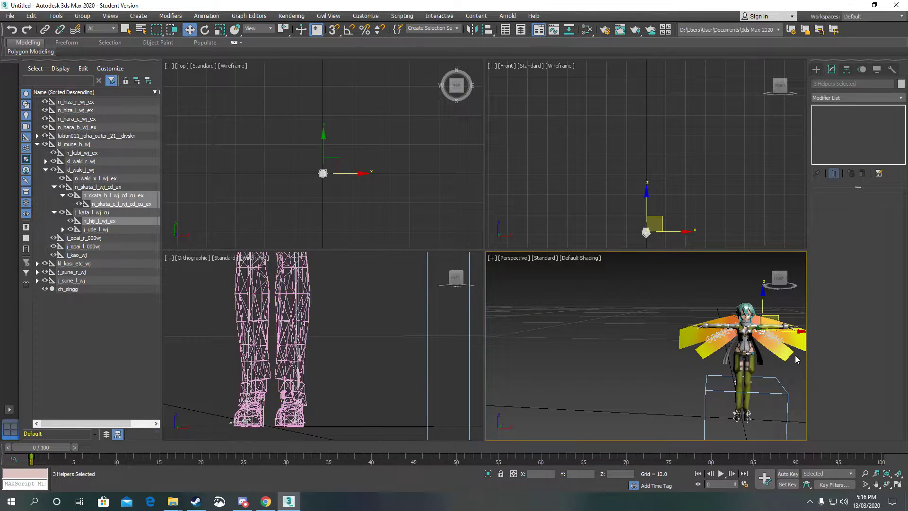
{"action": "double_click", "coordinate": [694, 308]}
{"action": "scroll", "coordinate": [725, 342], "scroll_direction": "up", "scroll_amount": 2}
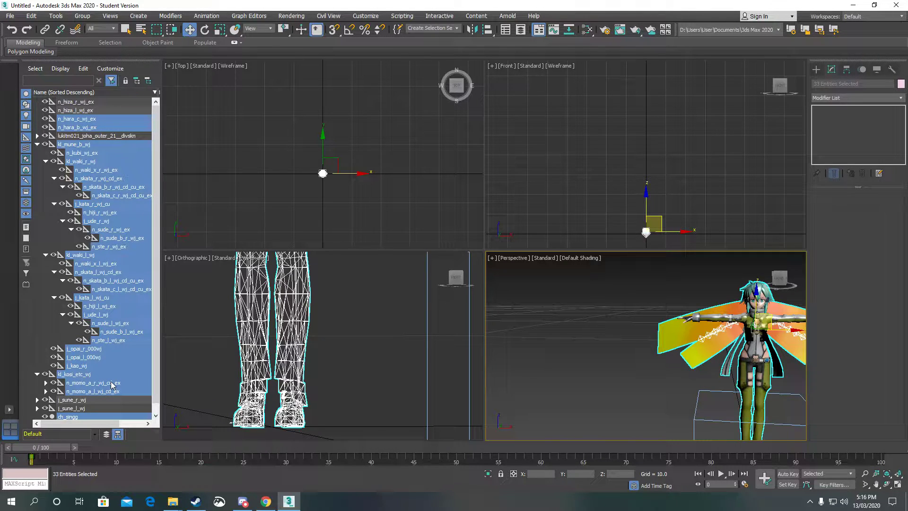
{"action": "scroll", "coordinate": [95, 404], "scroll_direction": "down", "scroll_amount": 1}
{"action": "left_click", "coordinate": [80, 409], "text": "ctrl"}
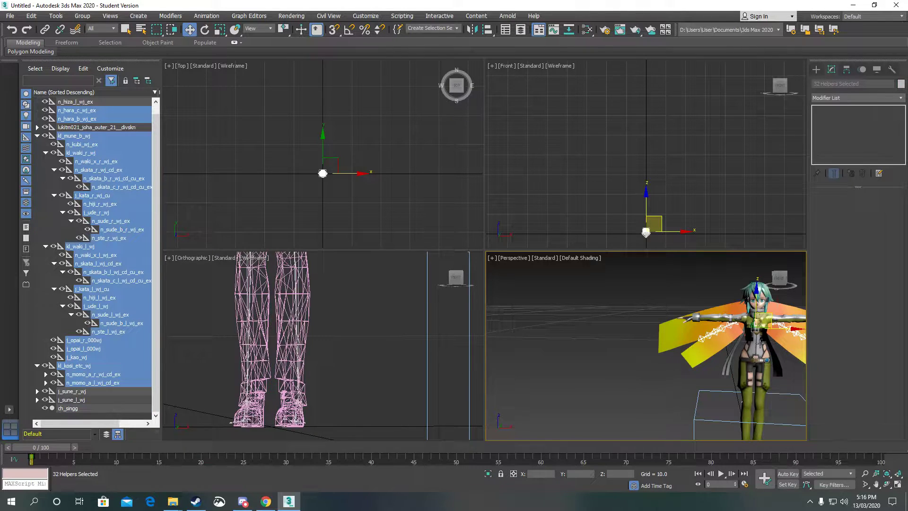
{"action": "middle_click_drag", "start_coordinate": [760, 344], "coordinate": [747, 294]}
{"action": "mouse_move", "coordinate": [748, 293]}
{"action": "left_mouse_down"}
{"action": "mouse_move", "coordinate": [752, 288]}
{"action": "mouse_move", "coordinate": [732, 336]}
{"action": "mouse_move", "coordinate": [844, 361]}
{"action": "left_mouse_up"}
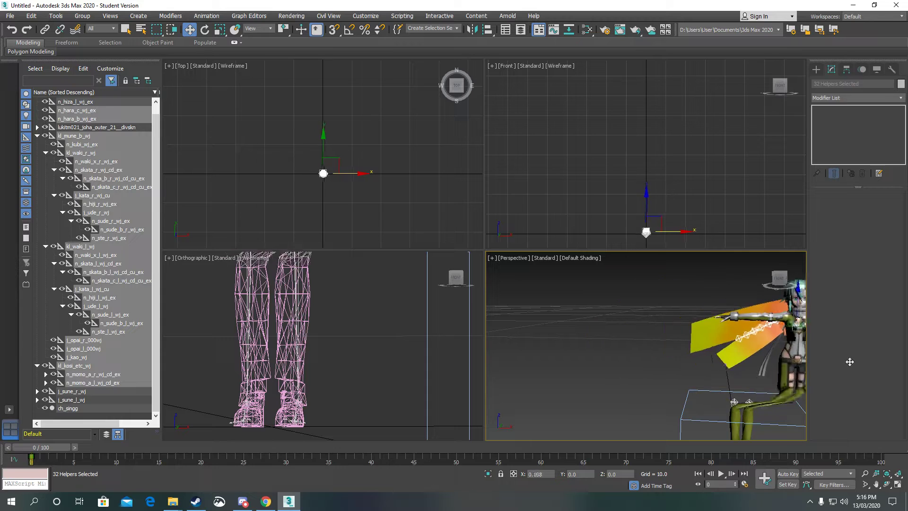
{"action": "left_click_drag", "start_coordinate": [844, 361], "coordinate": [711, 326]}
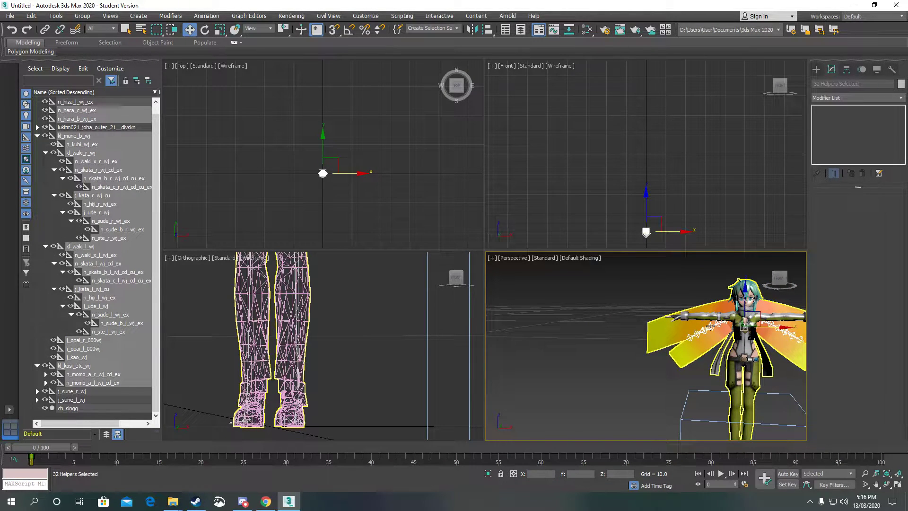
{"action": "left_click", "coordinate": [727, 326]}
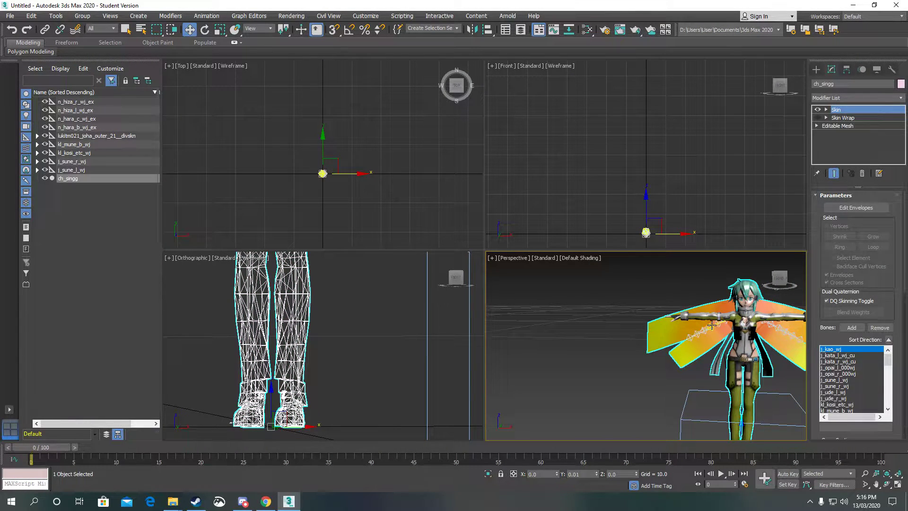
Step: Move the right elbow and wrist helpers to check the arm deforms with them
{"action": "left_click", "coordinate": [712, 325]}
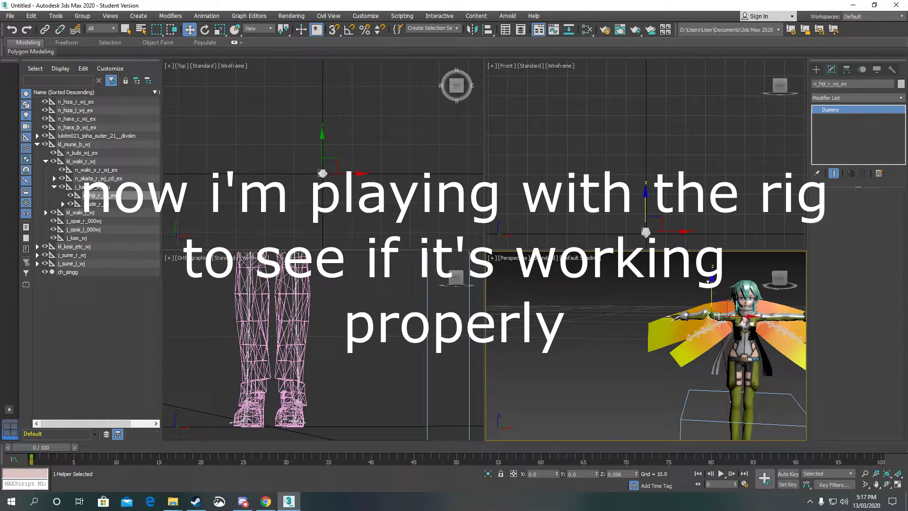
{"action": "mouse_move", "coordinate": [708, 283]}
{"action": "left_mouse_down"}
{"action": "mouse_move", "coordinate": [699, 329]}
{"action": "mouse_move", "coordinate": [713, 326]}
{"action": "left_mouse_up"}
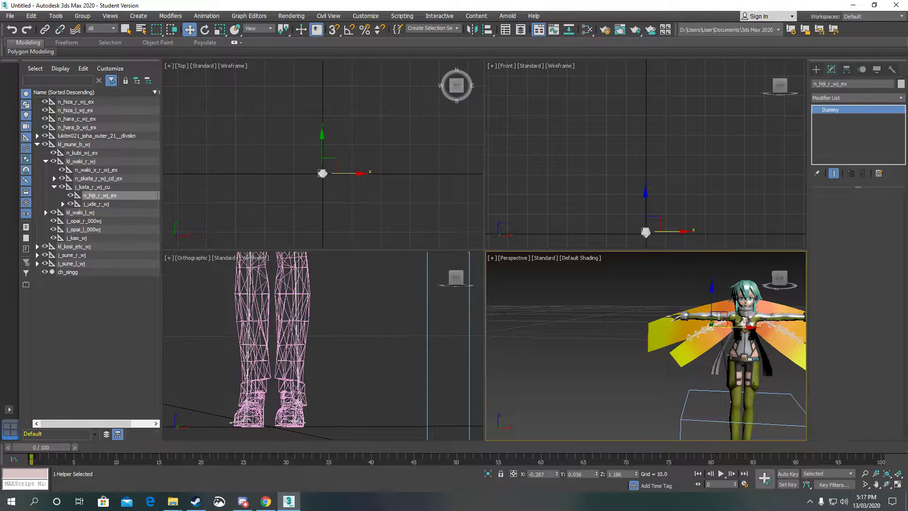
{"action": "left_click", "coordinate": [692, 307]}
{"action": "mouse_move", "coordinate": [694, 295]}
{"action": "left_mouse_down"}
{"action": "mouse_move", "coordinate": [706, 319]}
{"action": "mouse_move", "coordinate": [692, 337]}
{"action": "left_mouse_up"}
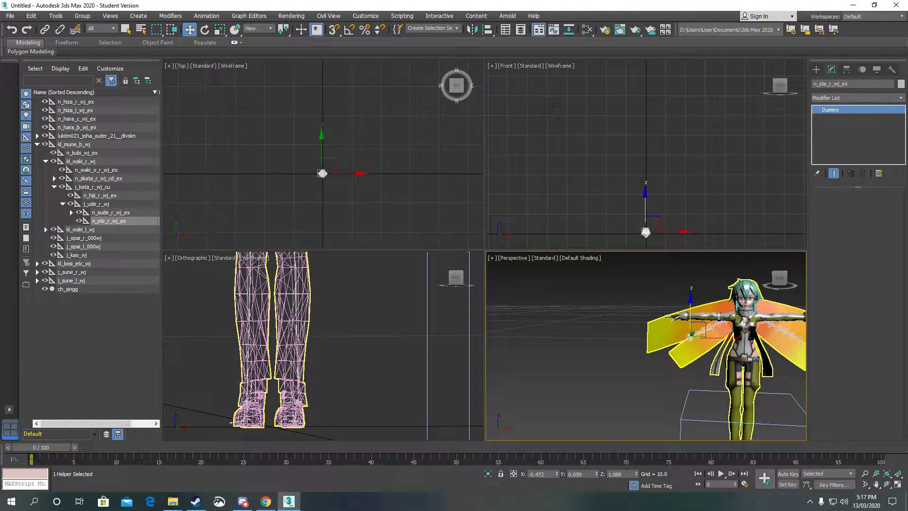
{"action": "scroll", "coordinate": [747, 308], "scroll_direction": "up", "scroll_amount": 5}
Step: Move the head helper j_kao_wj to test head deformation, then cancel to restore it
{"action": "left_click", "coordinate": [744, 309]}
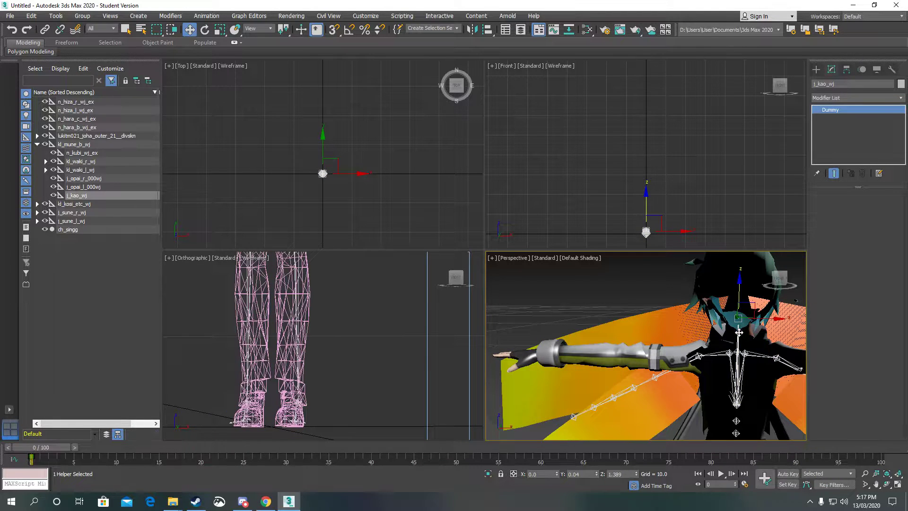
{"action": "scroll", "coordinate": [744, 309], "scroll_direction": "down", "scroll_amount": 3}
{"action": "left_click_drag", "start_coordinate": [743, 309], "coordinate": [720, 247]}
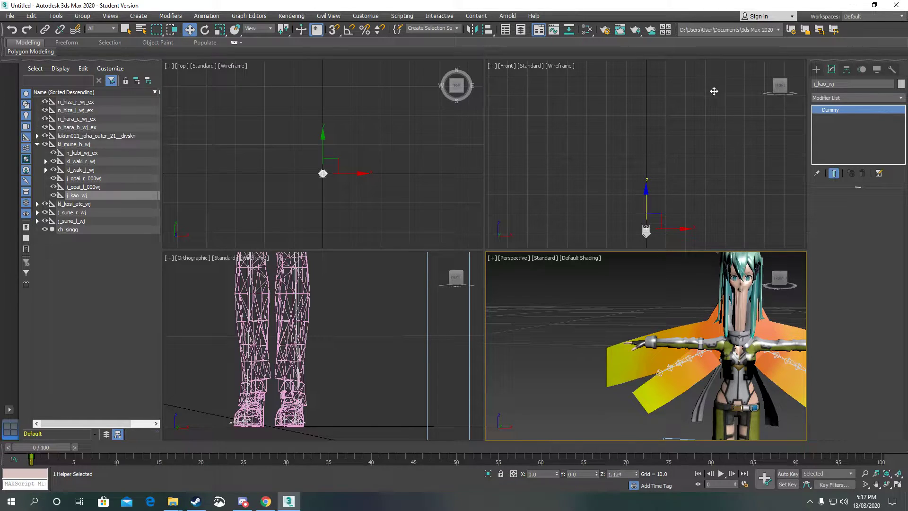
{"action": "right_click", "coordinate": [735, 244]}
{"action": "scroll", "coordinate": [746, 323], "scroll_direction": "up", "scroll_amount": 3}
{"action": "scroll", "coordinate": [733, 324], "scroll_direction": "up", "scroll_amount": 2}
{"action": "scroll", "coordinate": [733, 350], "scroll_direction": "down", "scroll_amount": 3}
{"action": "scroll", "coordinate": [733, 353], "scroll_direction": "up", "scroll_amount": 3}
{"action": "scroll", "coordinate": [739, 374], "scroll_direction": "down", "scroll_amount": 3}
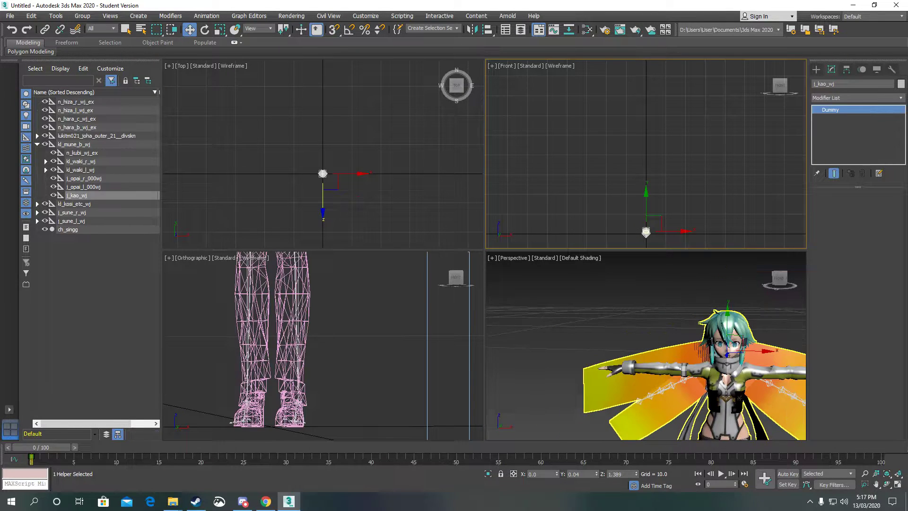
{"action": "scroll", "coordinate": [753, 389], "scroll_direction": "up", "scroll_amount": 1}
{"action": "scroll", "coordinate": [762, 370], "scroll_direction": "down", "scroll_amount": 3}
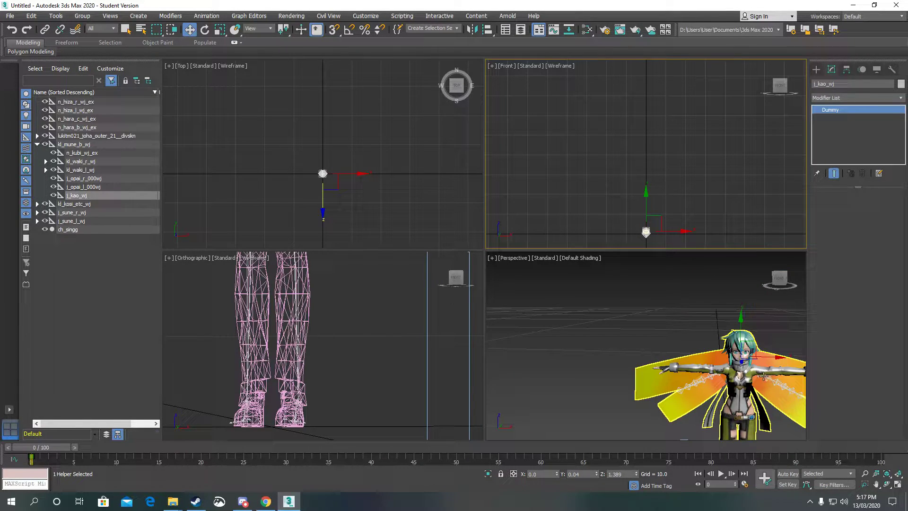
{"action": "scroll", "coordinate": [756, 371], "scroll_direction": "up", "scroll_amount": 1}
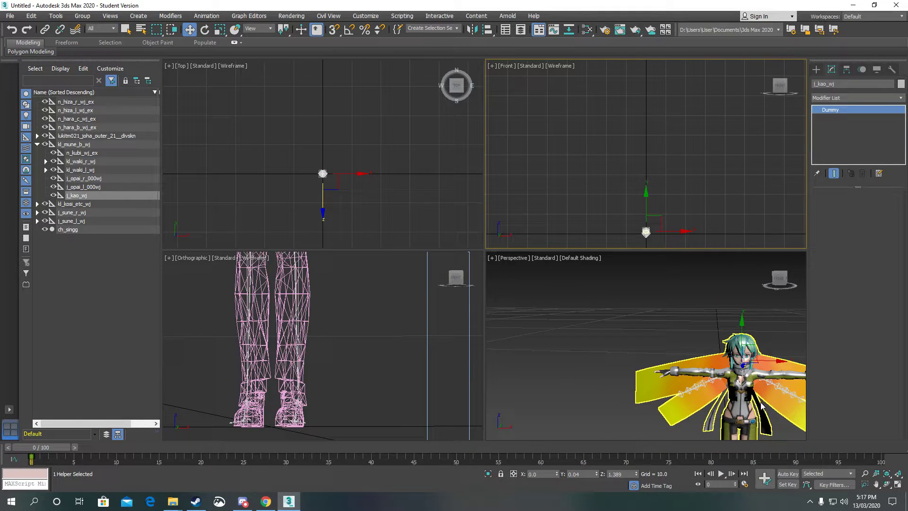
{"action": "scroll", "coordinate": [761, 374], "scroll_direction": "up", "scroll_amount": 2}
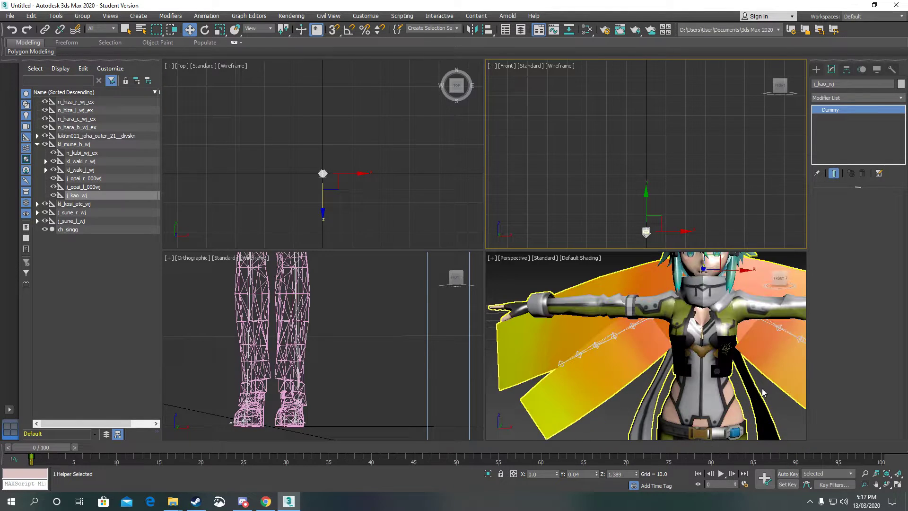
Step: Drag the skirt helper n_skata_b_l_wj_cd_cu_ex along Z to test skirt deformation
{"action": "left_click", "coordinate": [779, 278]}
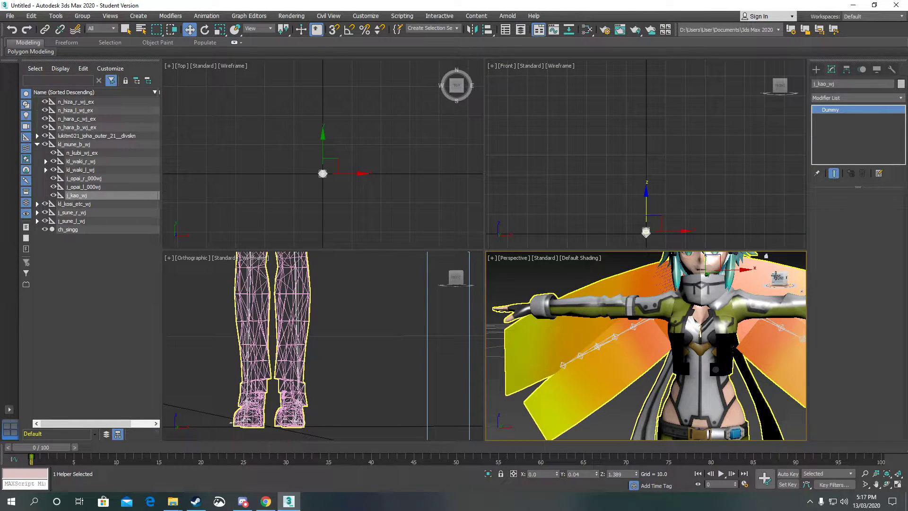
{"action": "left_click_drag", "start_coordinate": [776, 276], "coordinate": [785, 276]}
{"action": "left_click", "coordinate": [792, 274]}
{"action": "left_click", "coordinate": [793, 274]}
{"action": "left_click_drag", "start_coordinate": [771, 263], "coordinate": [774, 261]}
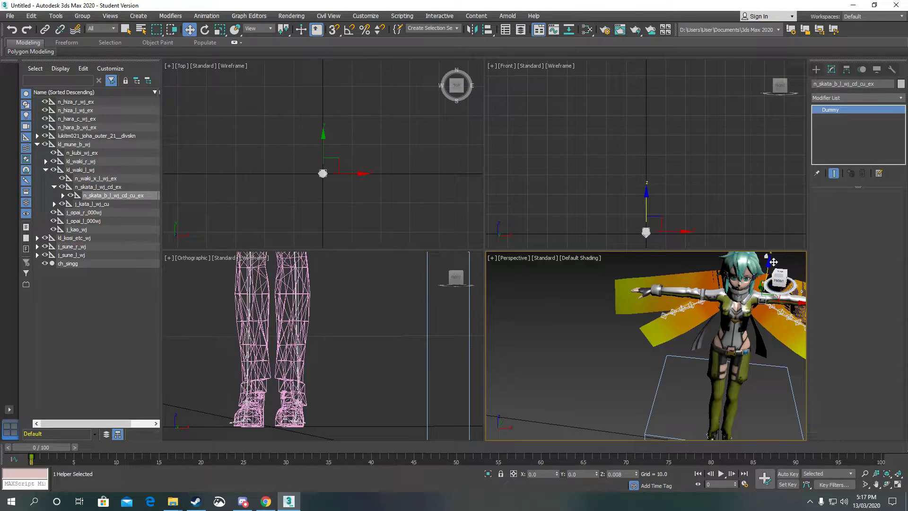
{"action": "left_click_drag", "start_coordinate": [774, 262], "coordinate": [763, 260]}
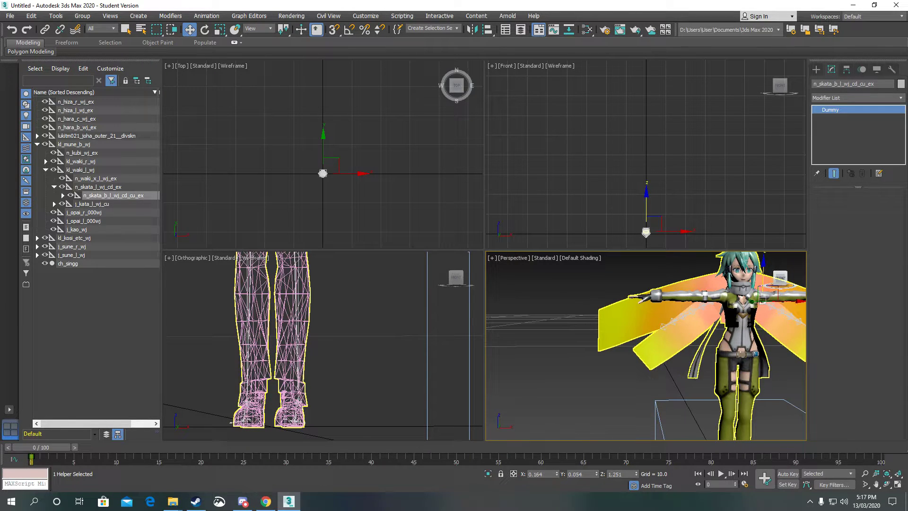
{"action": "scroll", "coordinate": [766, 307], "scroll_direction": "down", "scroll_amount": 3}
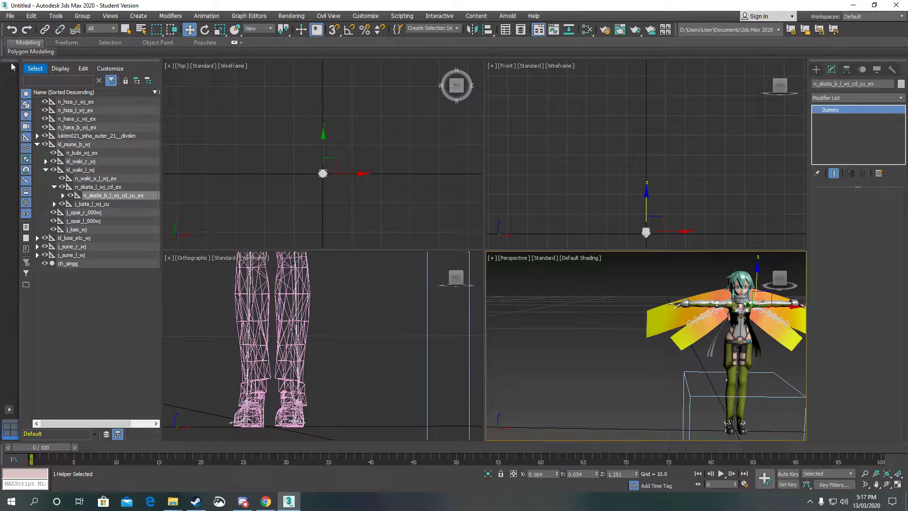
{"action": "left_click", "coordinate": [9, 16]}
{"action": "mouse_move", "coordinate": [21, 156]}
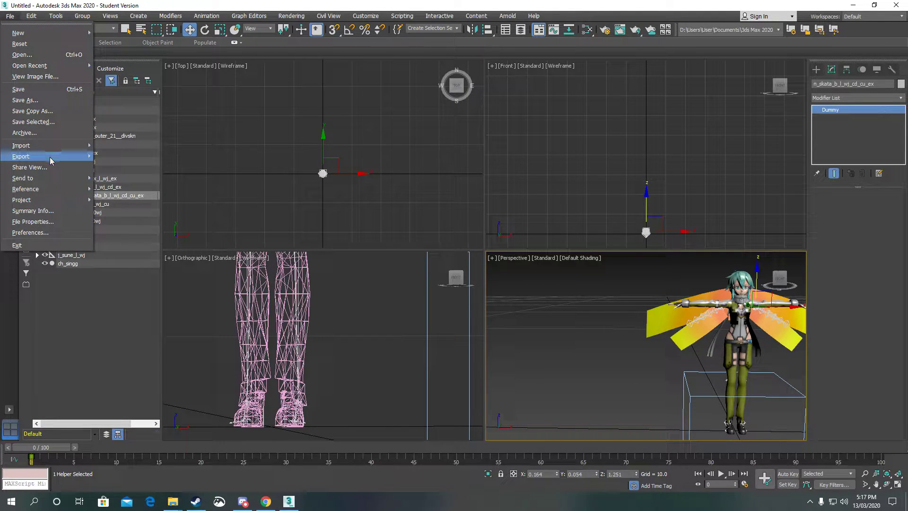
Step: Export to FBX over sinon in C:\pdaft7.10\Hatsune Miku Project DIVA Arcade Future Tone, confirming replacement
{"action": "left_click", "coordinate": [125, 157]}
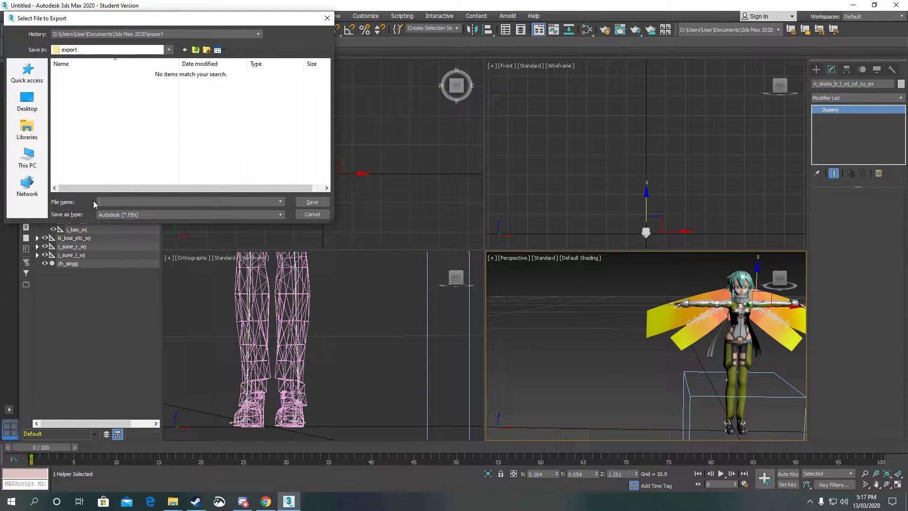
{"action": "left_click", "coordinate": [27, 158]}
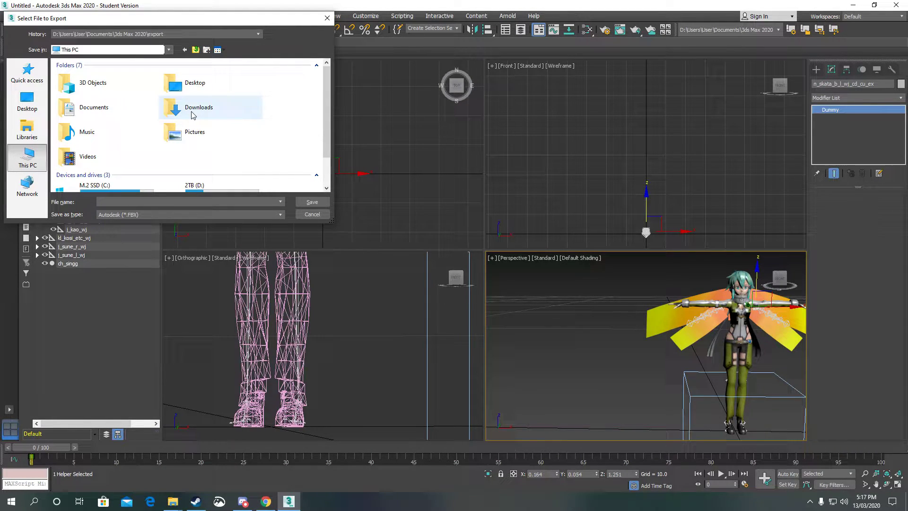
{"action": "scroll", "coordinate": [113, 159], "scroll_direction": "down", "scroll_amount": 1}
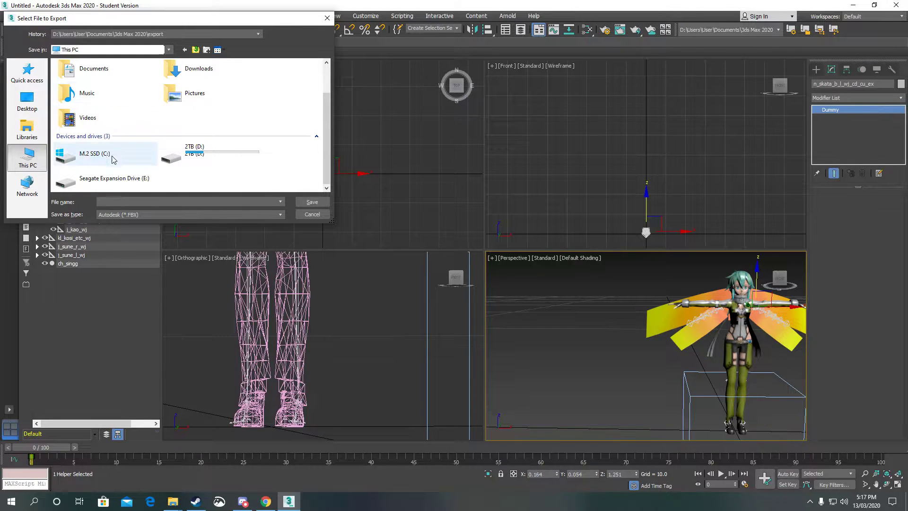
{"action": "double_click", "coordinate": [114, 159]}
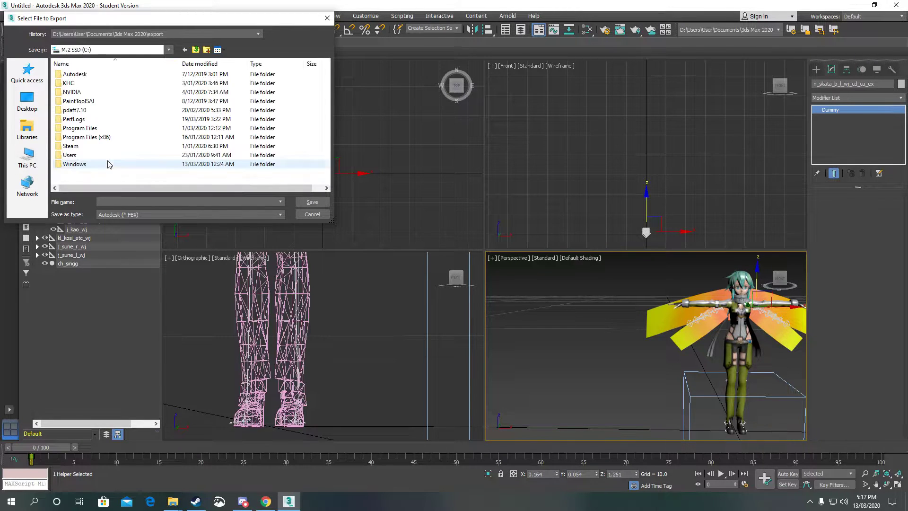
{"action": "double_click", "coordinate": [94, 109]}
{"action": "double_click", "coordinate": [71, 80]}
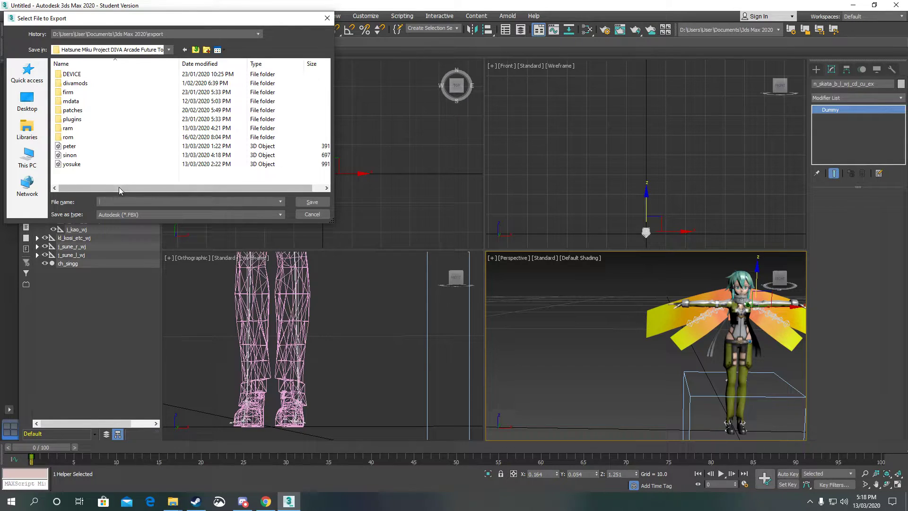
{"action": "left_click", "coordinate": [69, 155]}
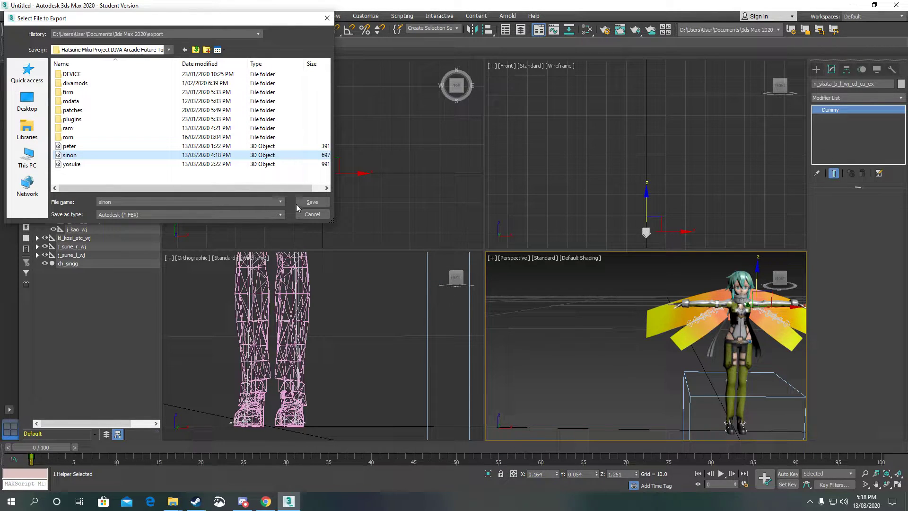
{"action": "left_click", "coordinate": [312, 202]}
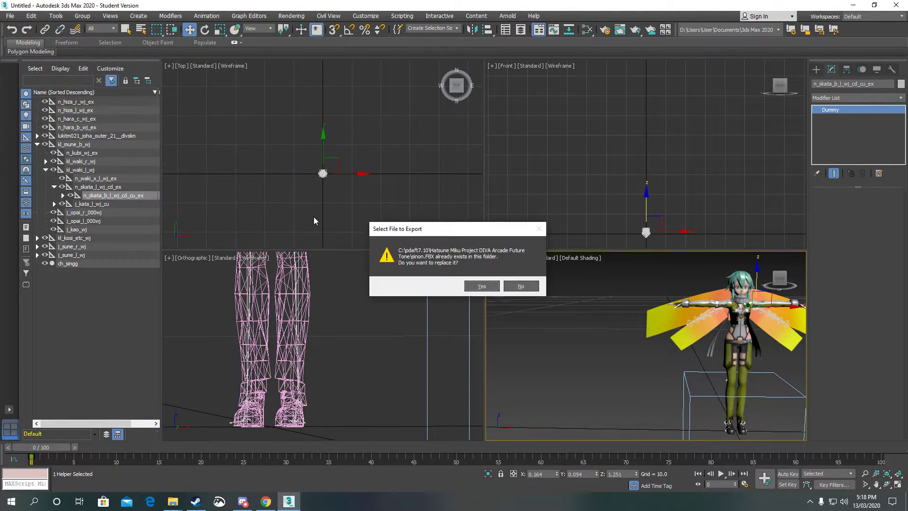
{"action": "left_click", "coordinate": [482, 286]}
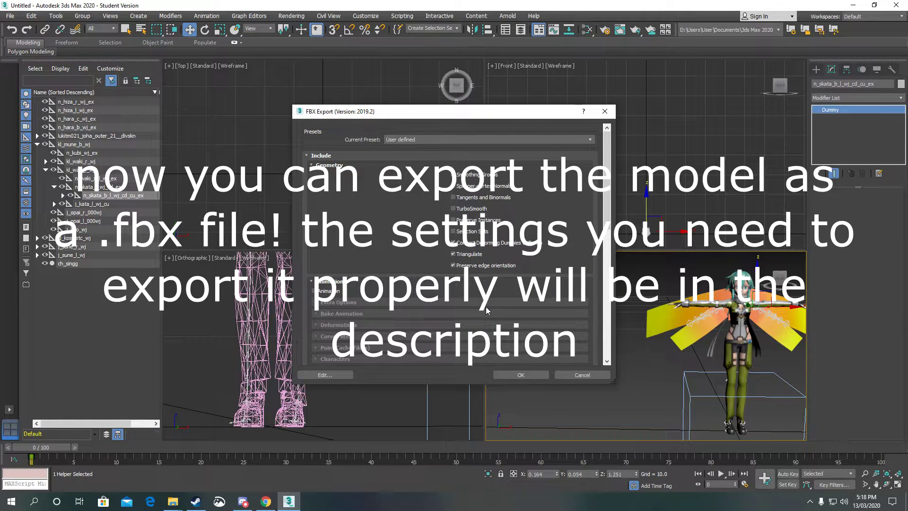
Step: Review the FBX Export options down to Units and Axis Conversion, then switch to Discord
{"action": "scroll", "coordinate": [388, 275], "scroll_direction": "down", "scroll_amount": 3}
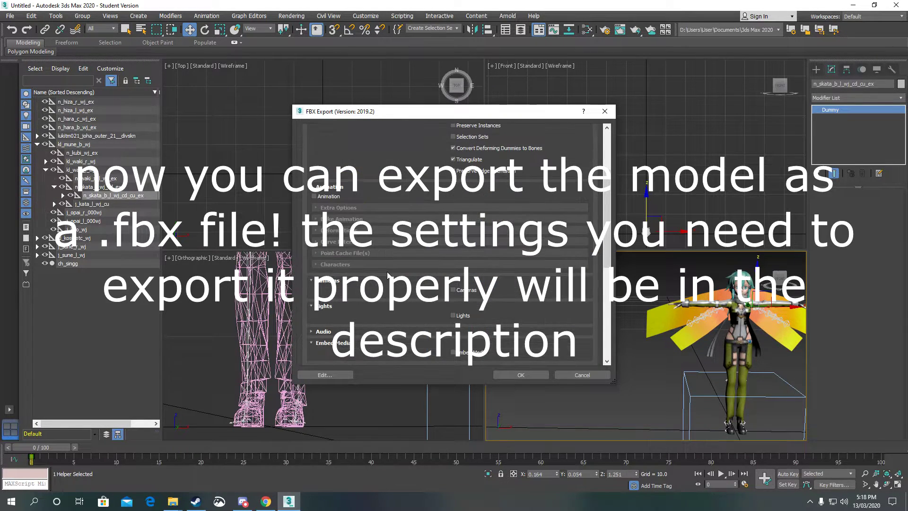
{"action": "scroll", "coordinate": [374, 273], "scroll_direction": "down", "scroll_amount": 2}
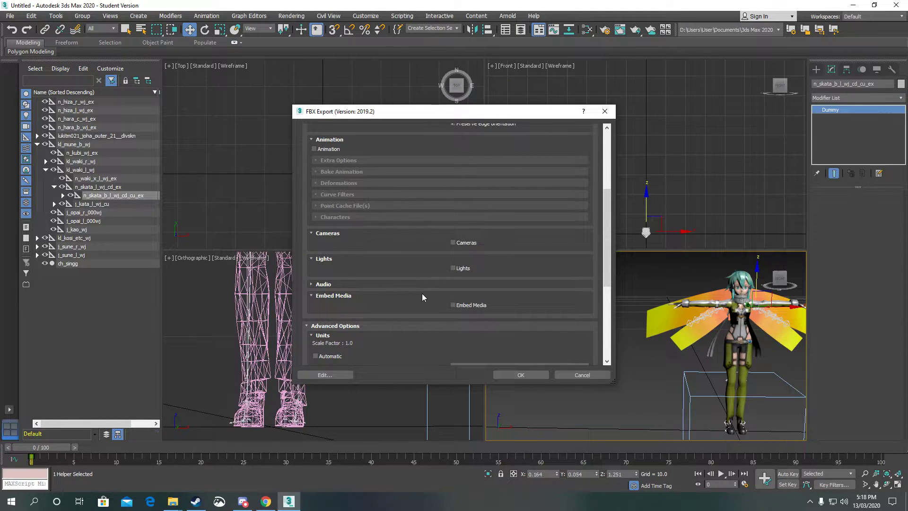
{"action": "scroll", "coordinate": [422, 293], "scroll_direction": "down", "scroll_amount": 2}
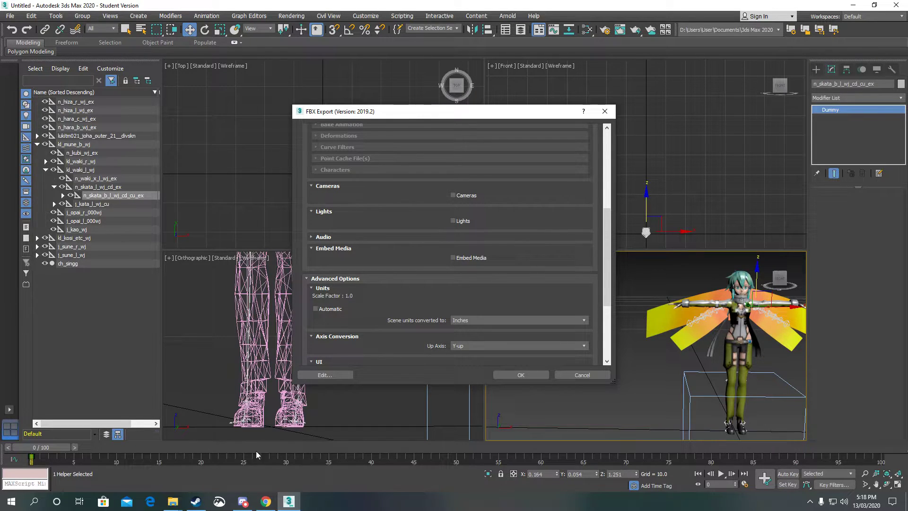
{"action": "left_click", "coordinate": [242, 501]}
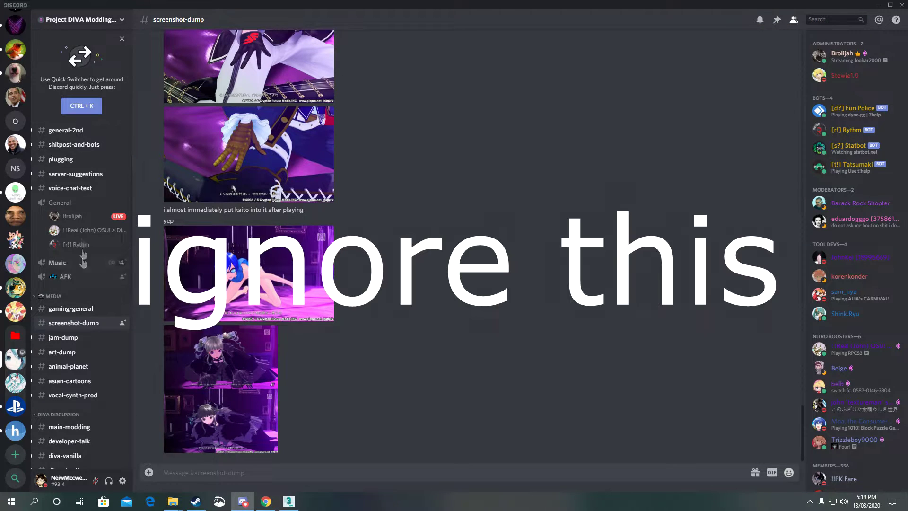
Step: Open #useful-references and view the Export FBX to MMM/LLM settings screenshot full size
{"action": "scroll", "coordinate": [77, 407], "scroll_direction": "down", "scroll_amount": 4}
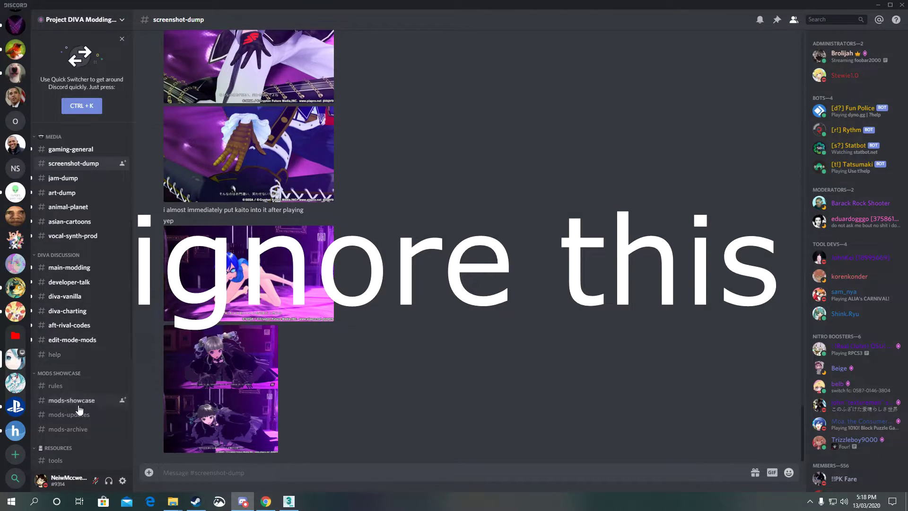
{"action": "scroll", "coordinate": [92, 327], "scroll_direction": "down", "scroll_amount": 1}
{"action": "left_click", "coordinate": [74, 442]}
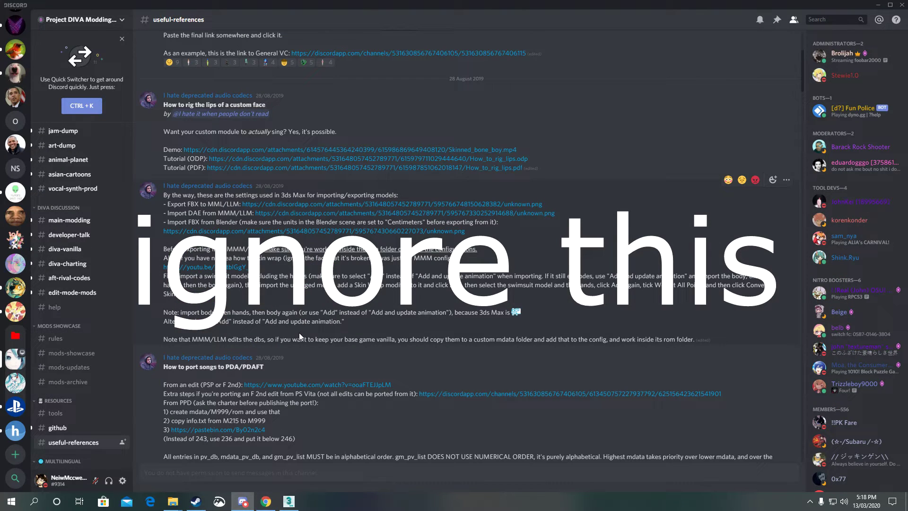
{"action": "left_click", "coordinate": [255, 205]}
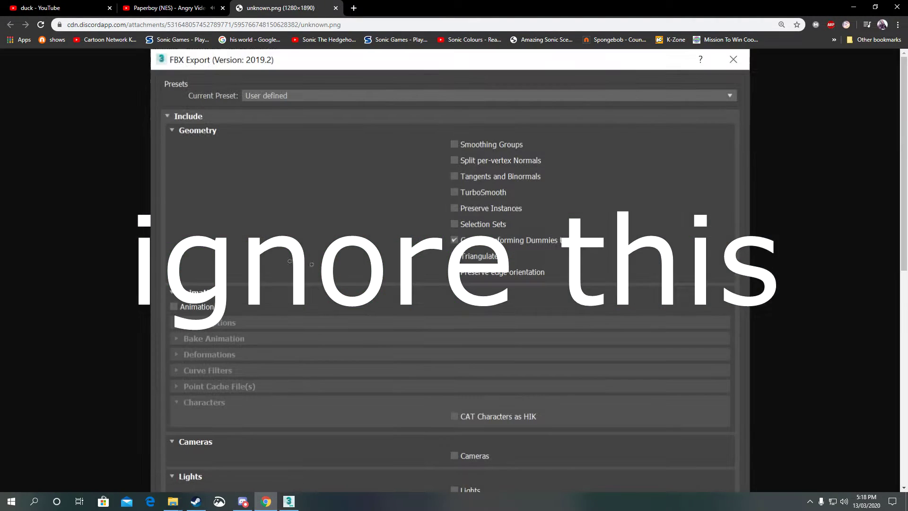
{"action": "left_click", "coordinate": [316, 304]}
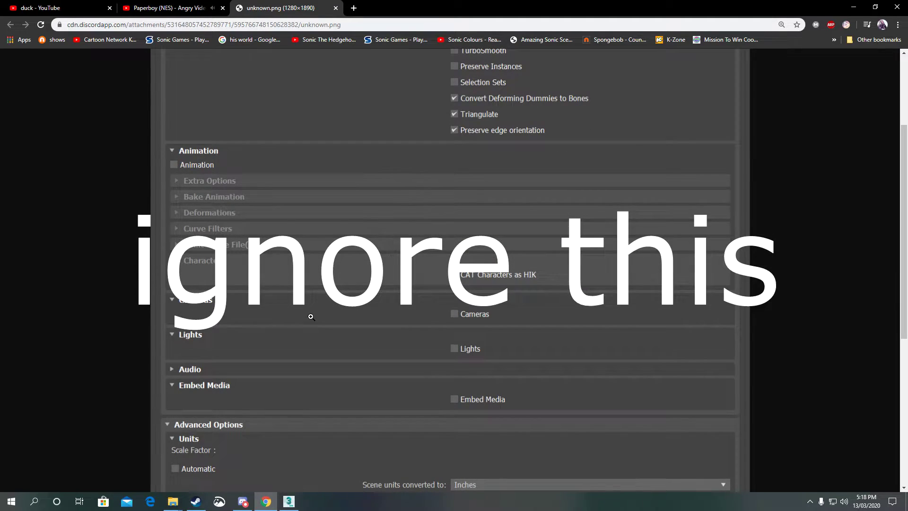
Step: Compare the FBX Export settings against the reference screenshot
{"action": "scroll", "coordinate": [311, 316], "scroll_direction": "down", "scroll_amount": 4}
{"action": "left_click", "coordinate": [288, 501]}
{"action": "scroll", "coordinate": [450, 236], "scroll_direction": "up", "scroll_amount": 5}
{"action": "scroll", "coordinate": [449, 236], "scroll_direction": "down", "scroll_amount": 3}
{"action": "left_click", "coordinate": [266, 501]}
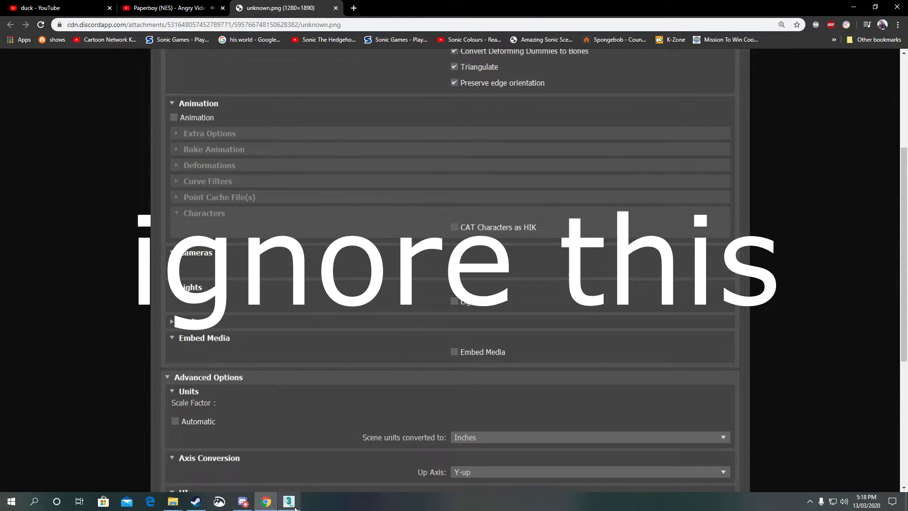
{"action": "left_click", "coordinate": [294, 508]}
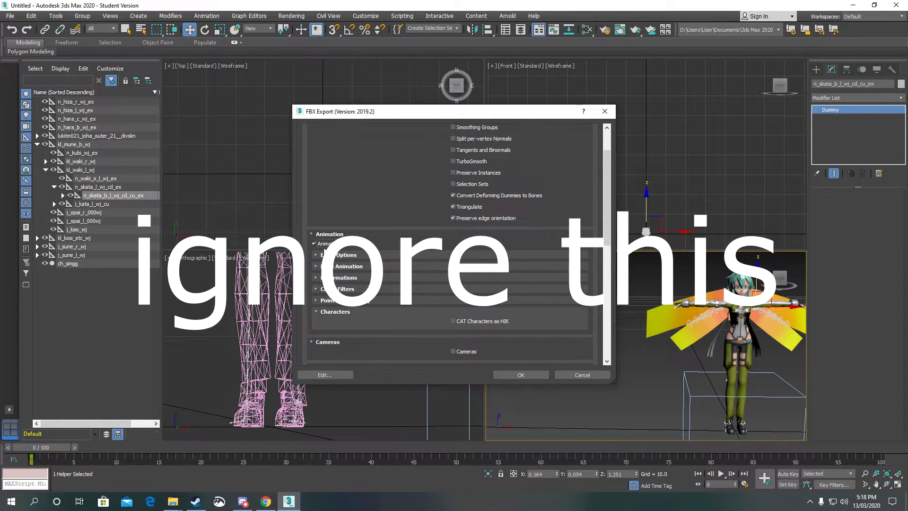
{"action": "scroll", "coordinate": [412, 333], "scroll_direction": "down", "scroll_amount": 5}
{"action": "scroll", "coordinate": [411, 333], "scroll_direction": "down", "scroll_amount": 5}
{"action": "left_click", "coordinate": [266, 502]}
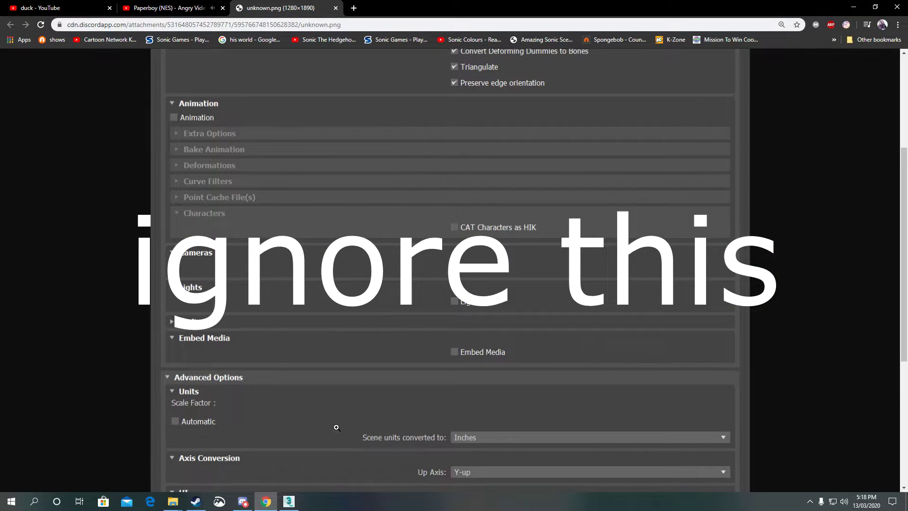
{"action": "scroll", "coordinate": [336, 428], "scroll_direction": "down", "scroll_amount": 2}
{"action": "scroll", "coordinate": [328, 427], "scroll_direction": "down", "scroll_amount": 3}
{"action": "left_click", "coordinate": [290, 503]}
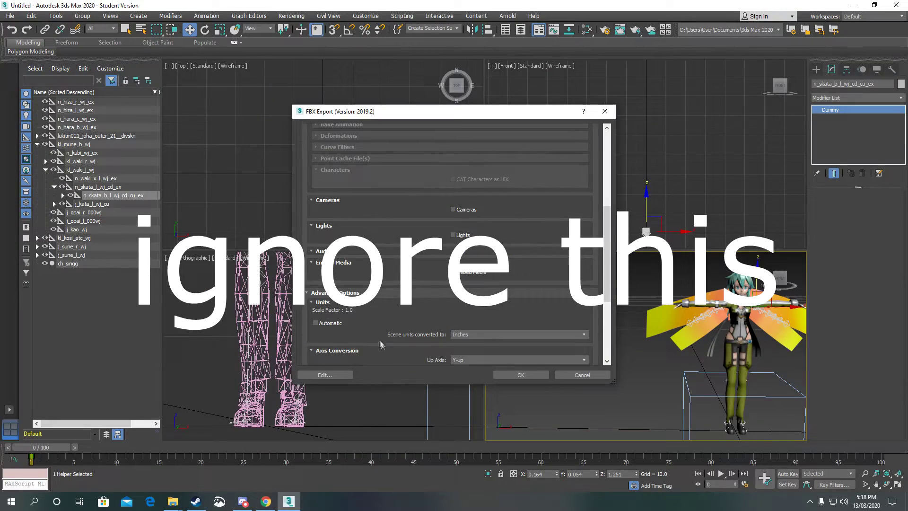
{"action": "left_click", "coordinate": [267, 503]}
Step: Run the FBX export in 3ds Max and dismiss the gimbal-lock warnings list
{"action": "left_click", "coordinate": [271, 505]}
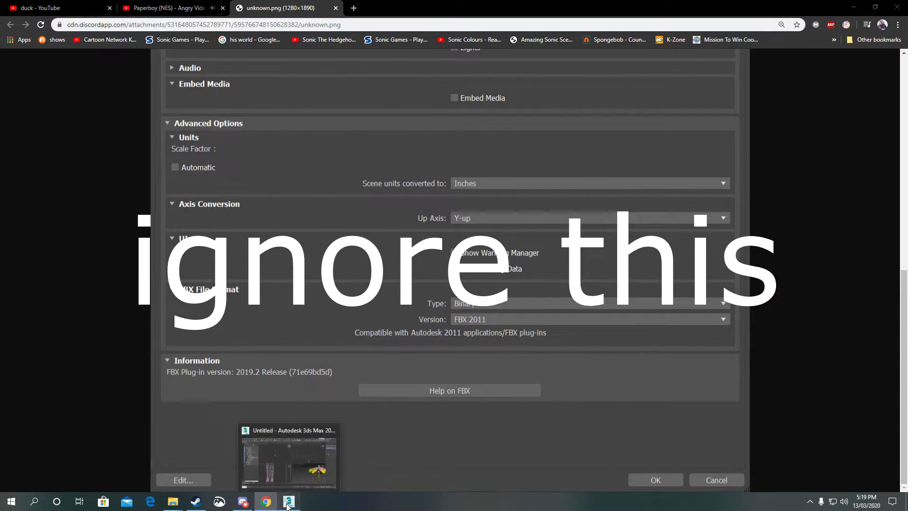
{"action": "left_click", "coordinate": [520, 375]}
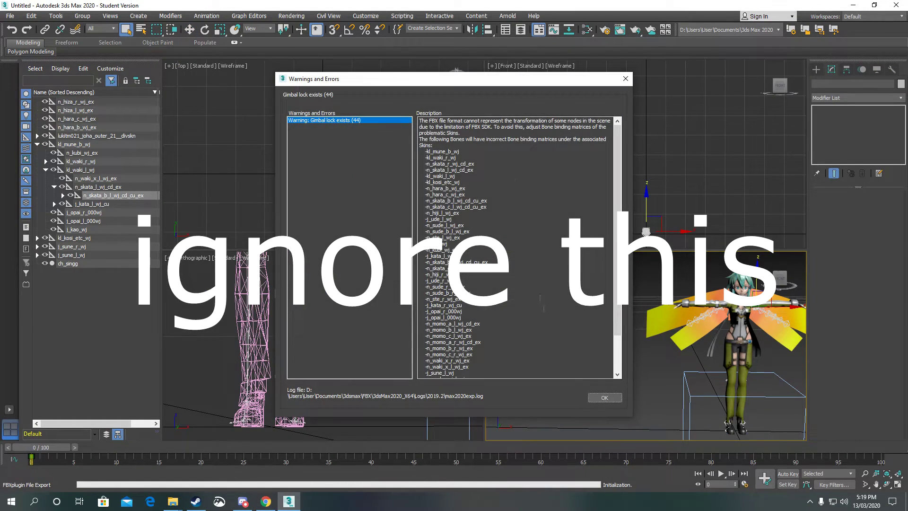
{"action": "left_click", "coordinate": [606, 399]}
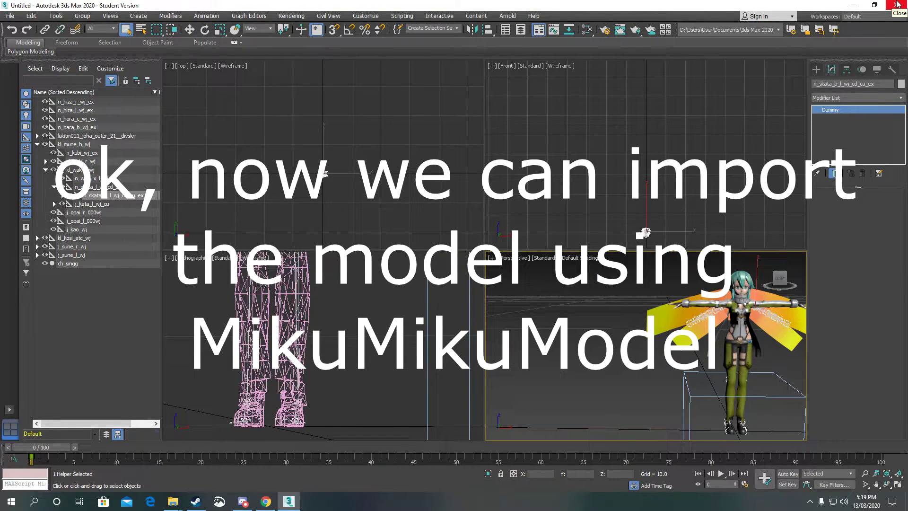
Step: Close 3ds Max, choosing Don't Save for the scene
{"action": "left_click", "coordinate": [897, 4]}
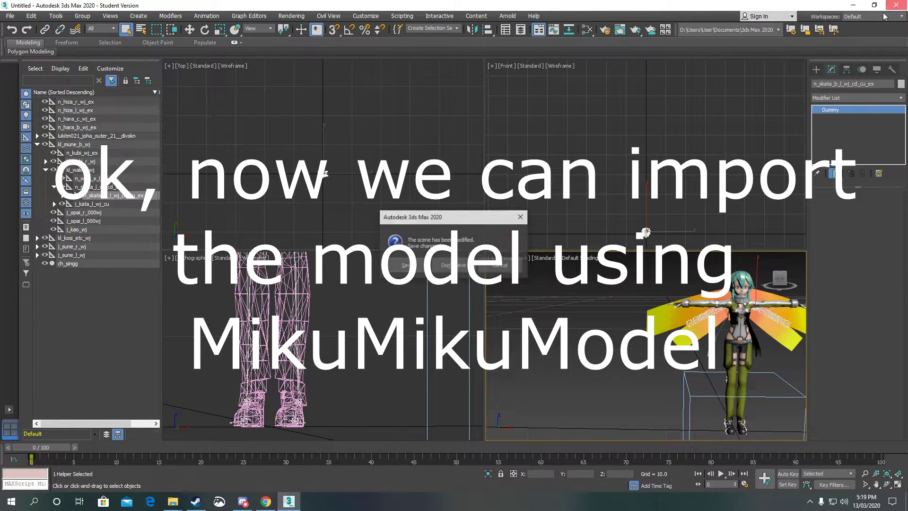
{"action": "left_click", "coordinate": [447, 266]}
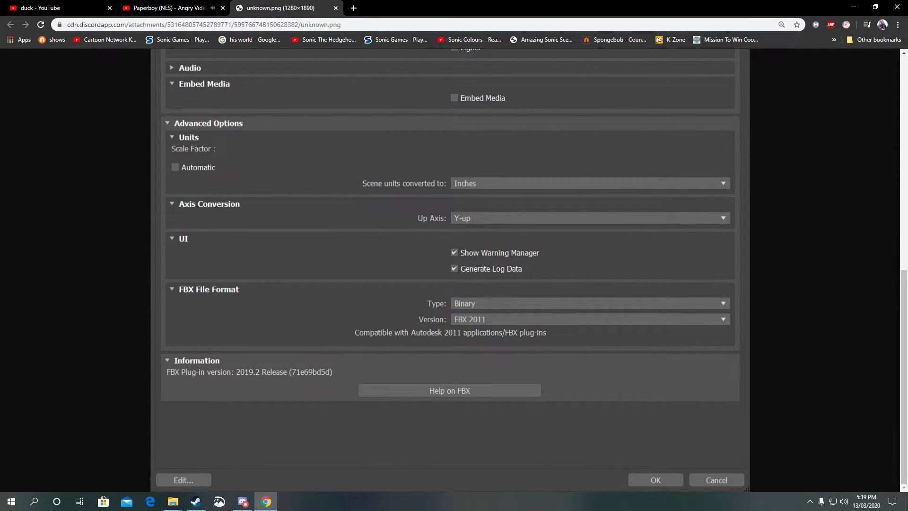
Step: Launch MikuMikuModel from Windows search
{"action": "left_click", "coordinate": [34, 501]}
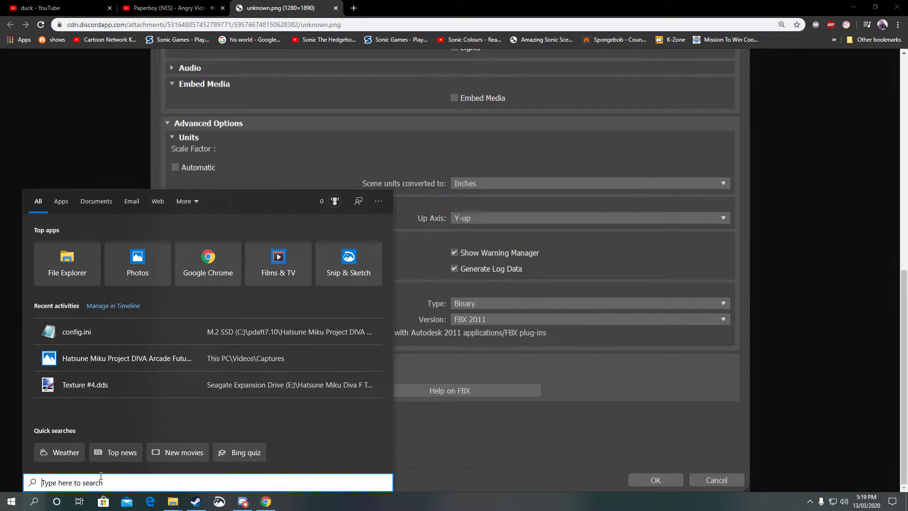
{"action": "type", "text": "mikumiku"}
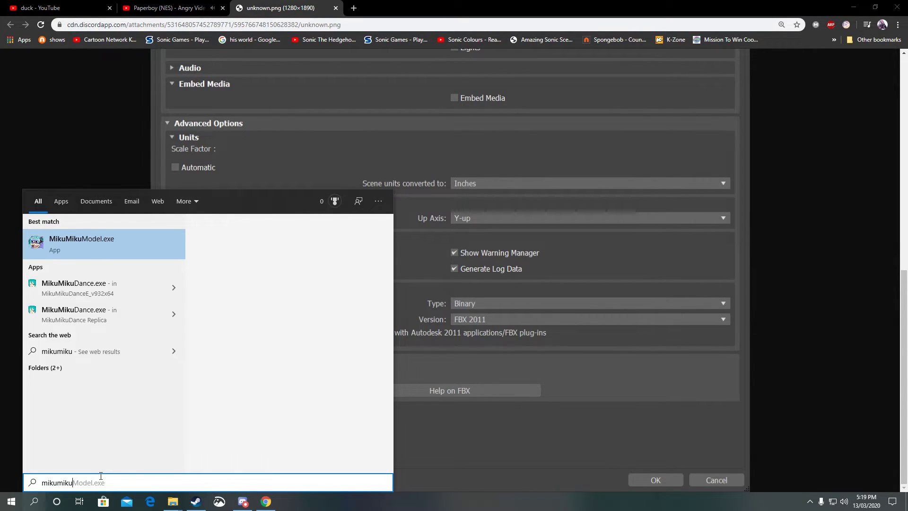
{"action": "left_click", "coordinate": [88, 246]}
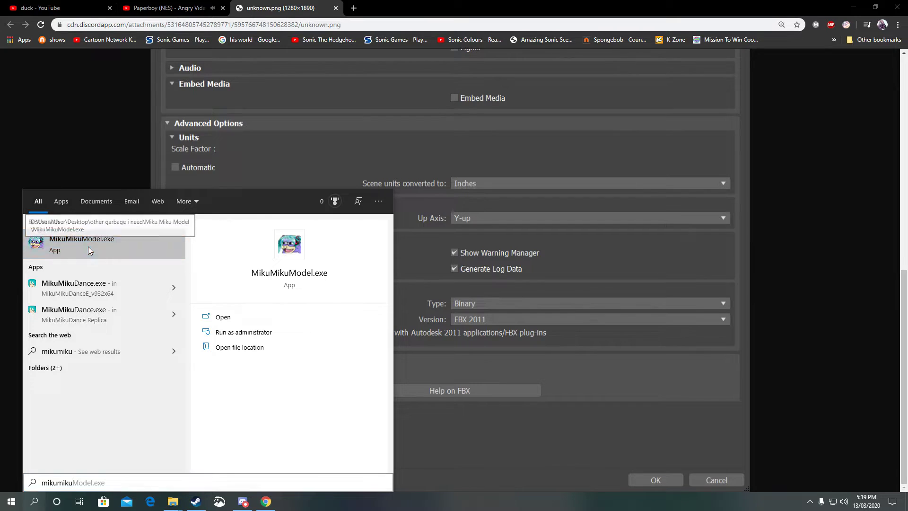
Step: Open rom\objset\lukitm021.farc in MikuMikuModel
{"action": "left_click", "coordinate": [90, 95]}
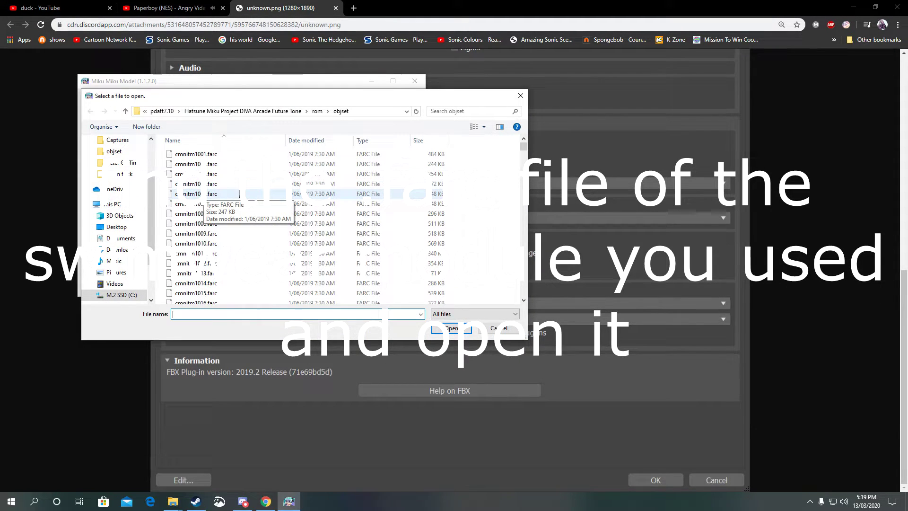
{"action": "type", "text": "luk"}
{"action": "scroll", "coordinate": [279, 388], "scroll_direction": "down", "scroll_amount": 3}
{"action": "left_click", "coordinate": [279, 422]}
{"action": "left_click", "coordinate": [436, 331]}
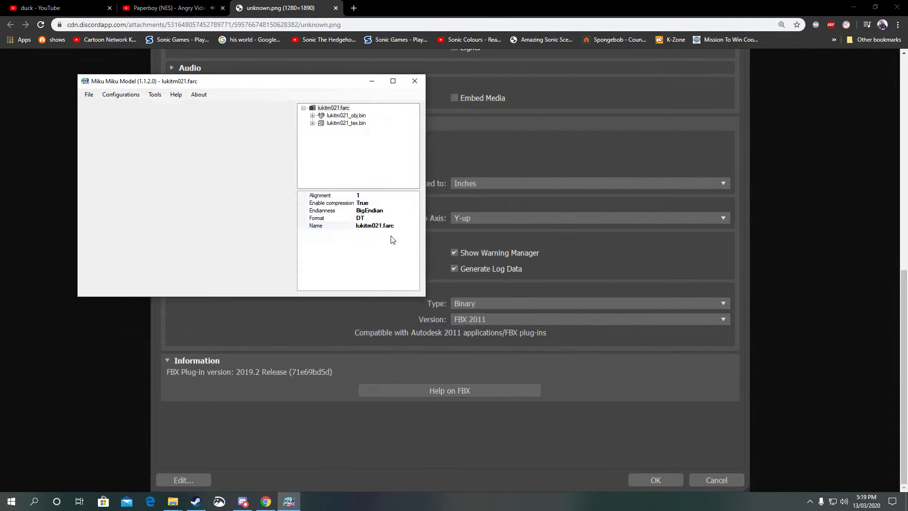
{"action": "right_click", "coordinate": [339, 116]}
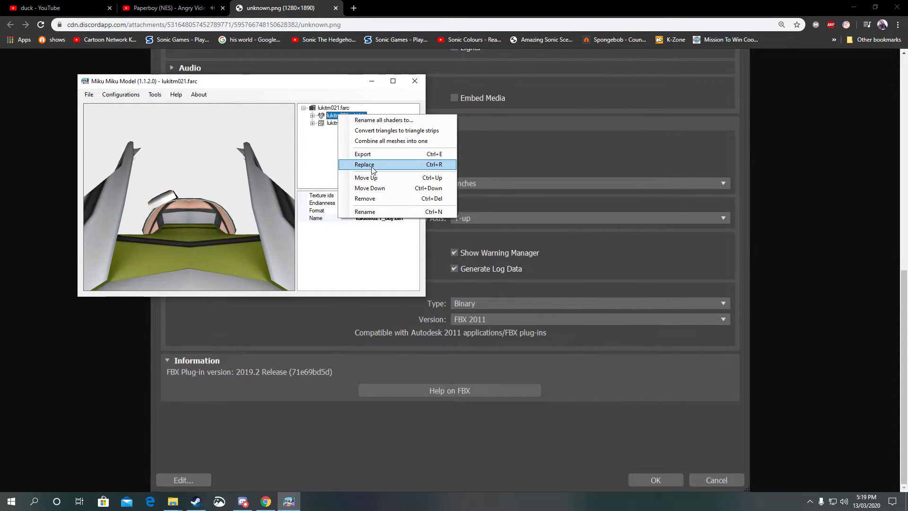
Step: Replace lukitm021_obj.bin with the exported sinon FBX
{"action": "left_click", "coordinate": [372, 166]}
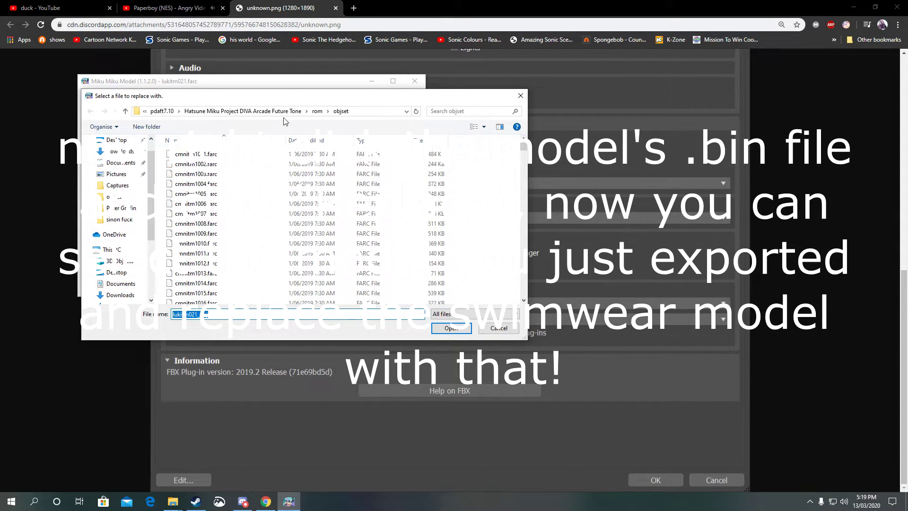
{"action": "left_click", "coordinate": [274, 111]}
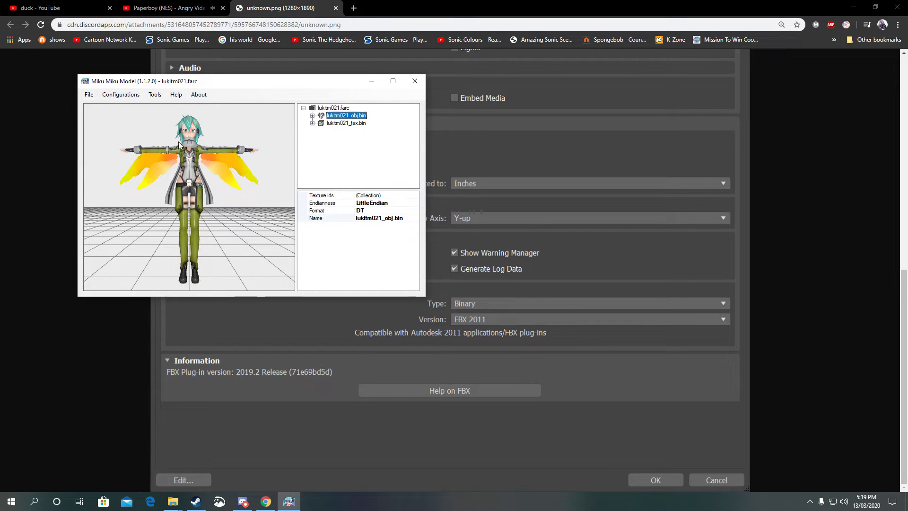
{"action": "left_click", "coordinate": [88, 94]}
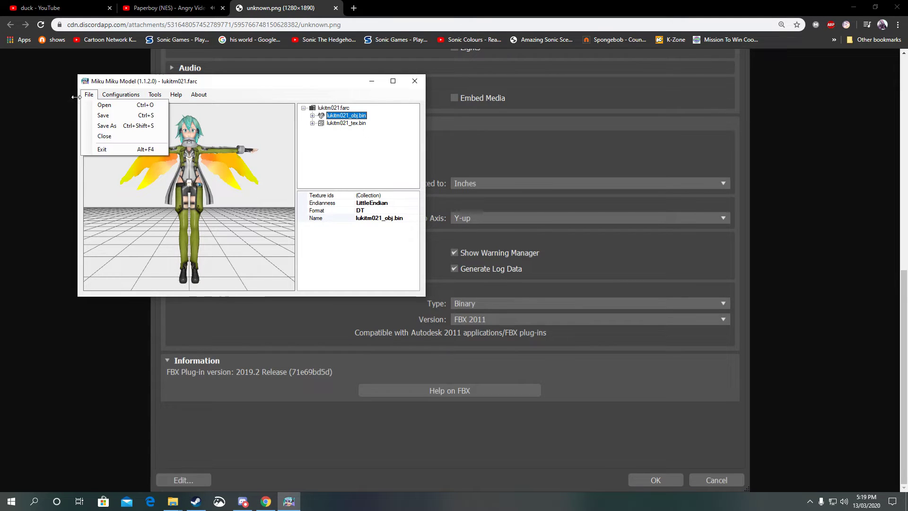
Step: Save the archive as lukitm021 in rom\objset, overwriting the original
{"action": "left_click", "coordinate": [109, 126]}
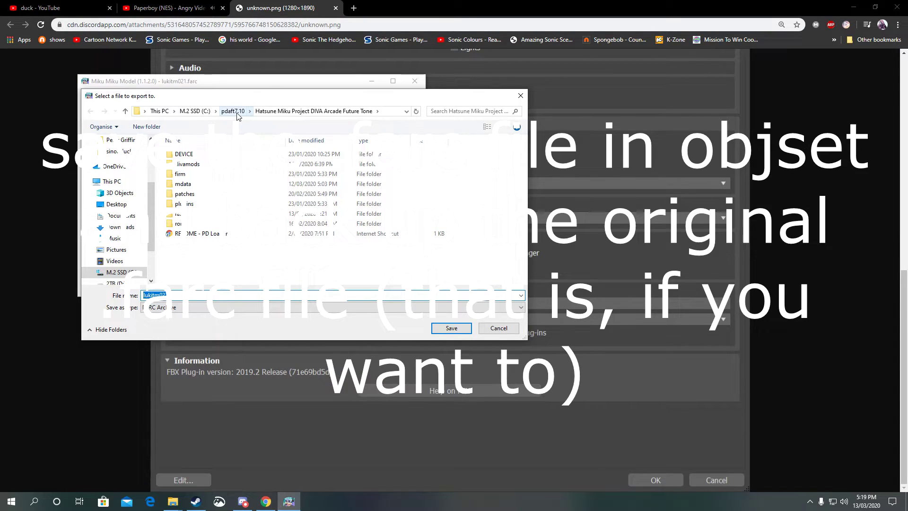
{"action": "double_click", "coordinate": [202, 224]}
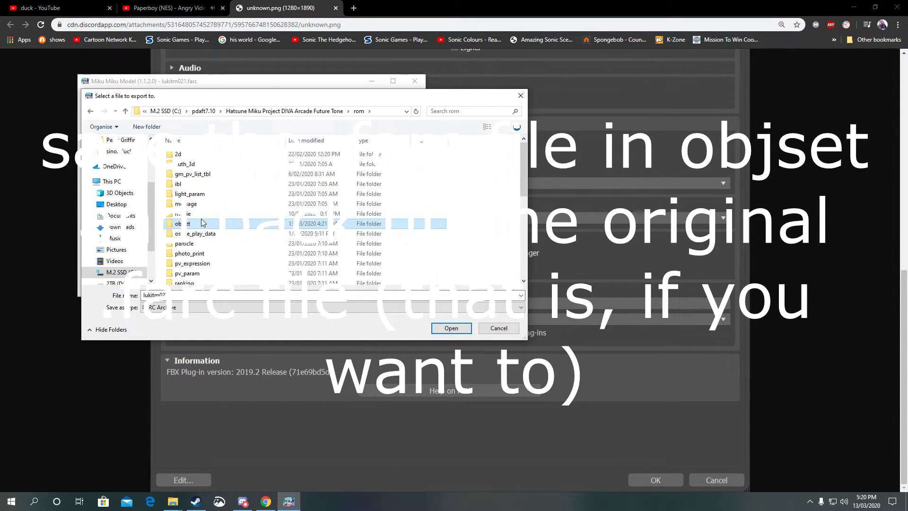
{"action": "double_click", "coordinate": [202, 223]}
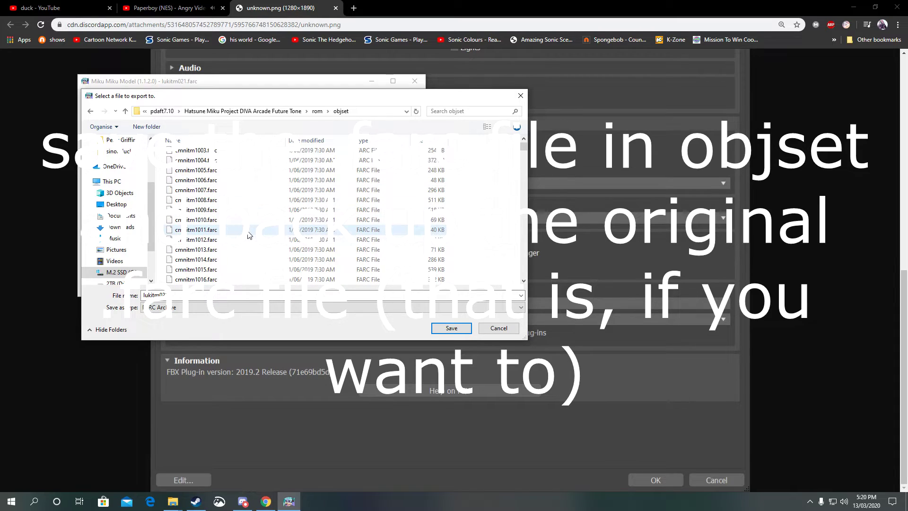
{"action": "scroll", "coordinate": [249, 235], "scroll_direction": "down", "scroll_amount": 4}
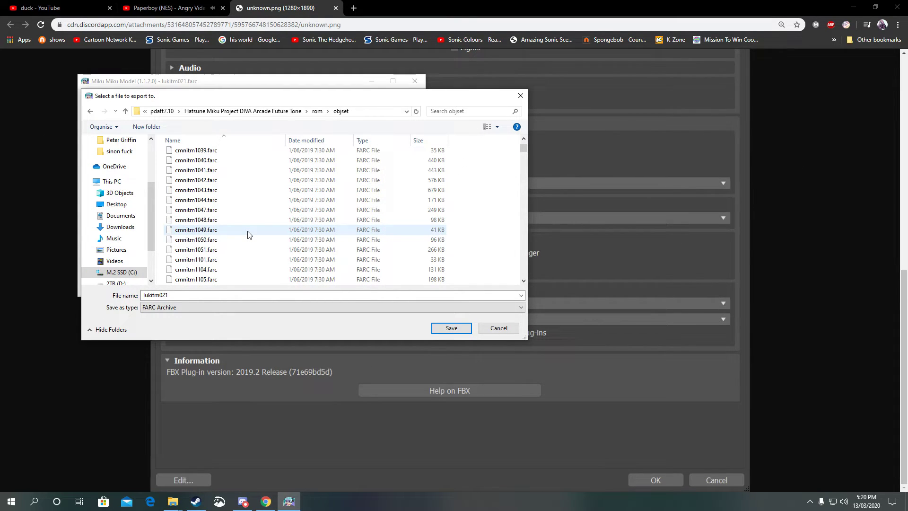
{"action": "left_click_drag", "start_coordinate": [524, 158], "coordinate": [524, 168]}
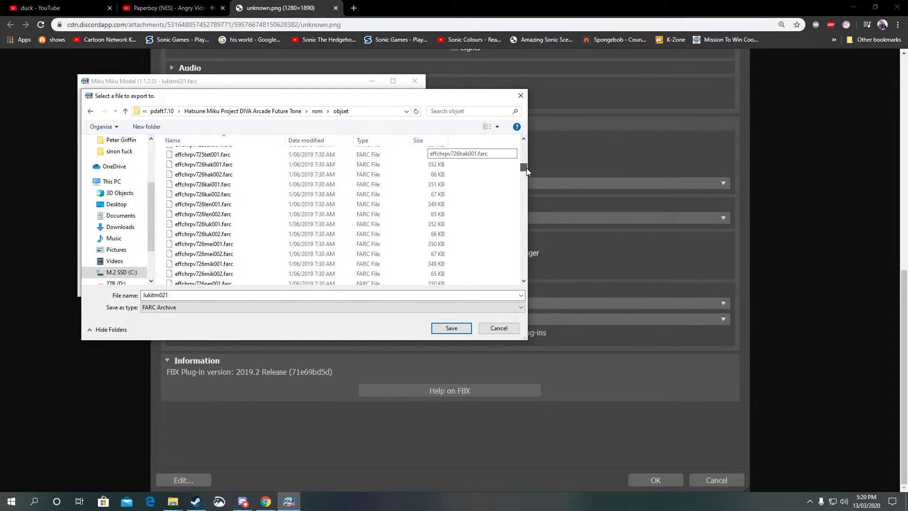
{"action": "left_click", "coordinate": [445, 331]}
{"action": "left_click", "coordinate": [477, 252]}
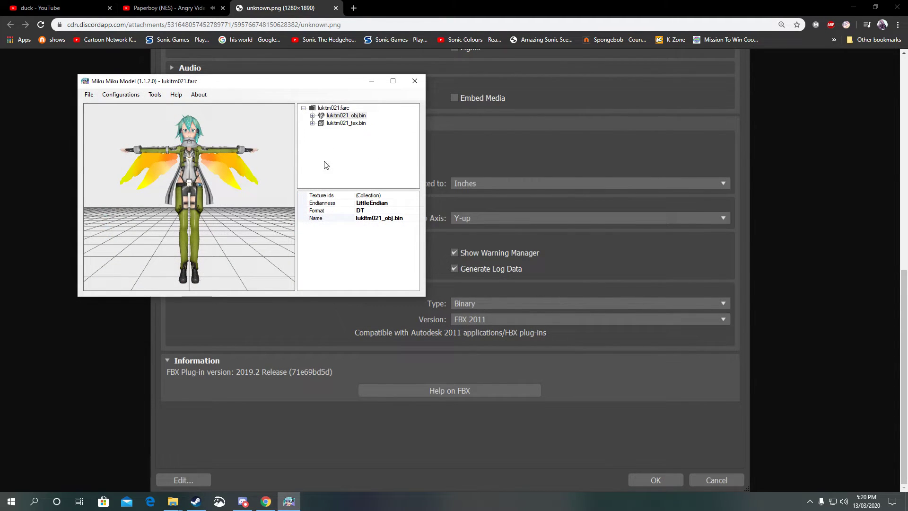
{"action": "right_click", "coordinate": [350, 118]}
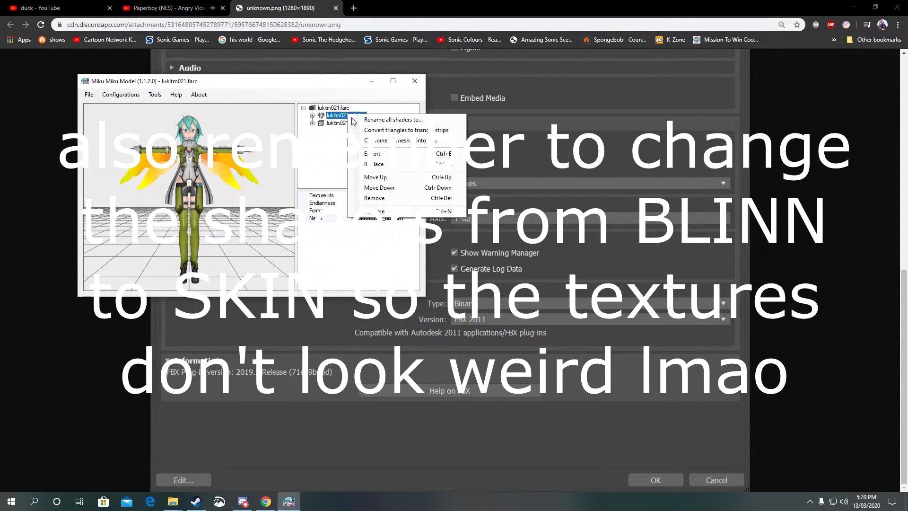
Step: Rename all shaders in lukitm021_obj.bin to SKIN
{"action": "left_click", "coordinate": [383, 126]}
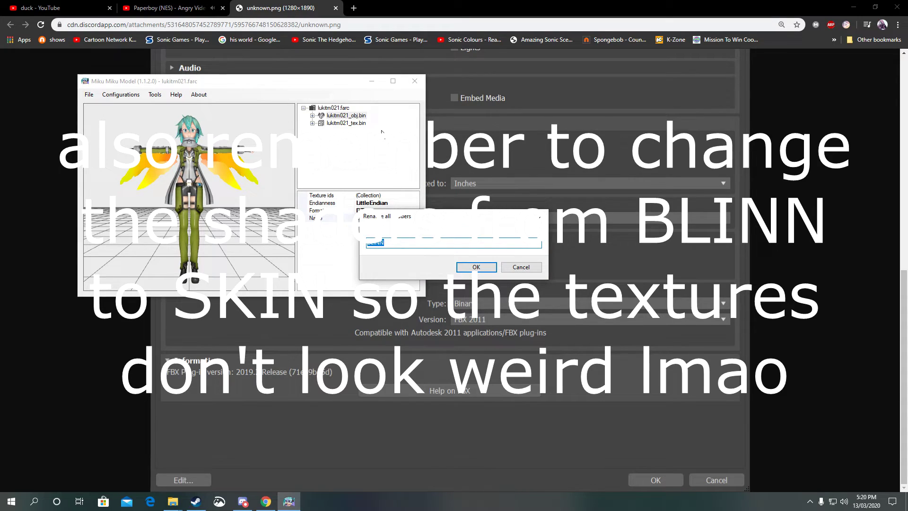
{"action": "type", "text": "SKIN"}
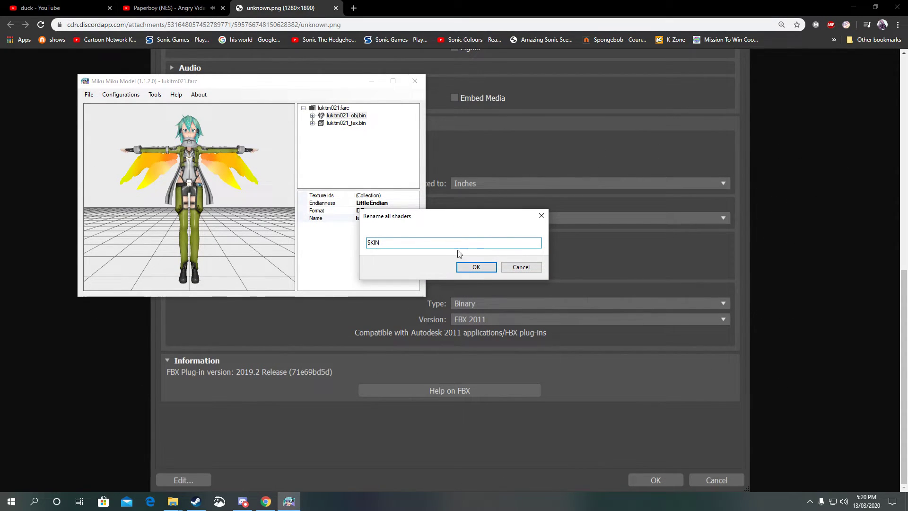
{"action": "left_click", "coordinate": [472, 271]}
Step: Save over lukitm021 again, confirm the overwrite, and close MikuMikuModel
{"action": "left_click", "coordinate": [89, 95]}
{"action": "left_click", "coordinate": [110, 123]}
{"action": "left_click", "coordinate": [452, 328]}
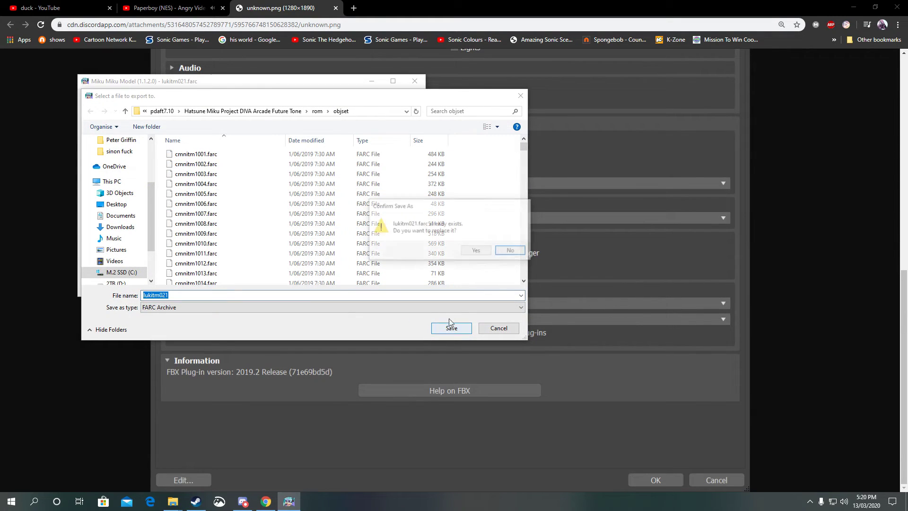
{"action": "left_click", "coordinate": [469, 251]}
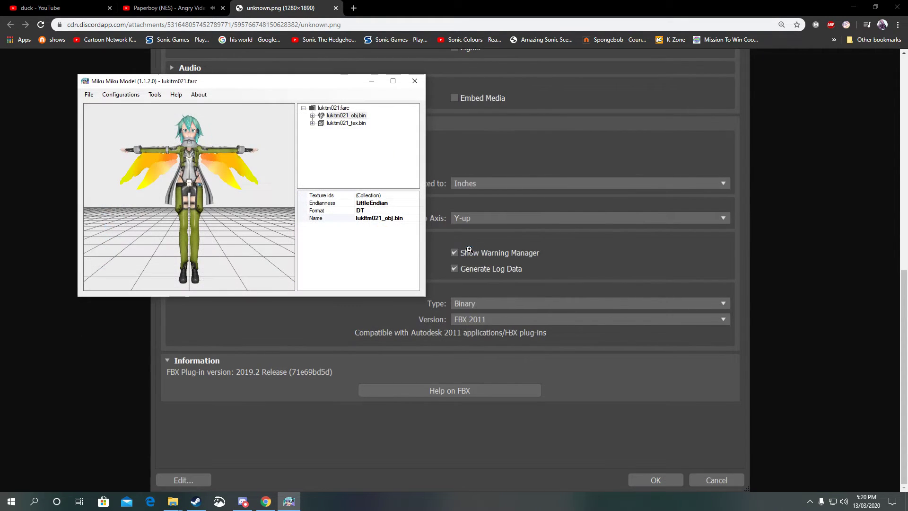
{"action": "left_click", "coordinate": [415, 85]}
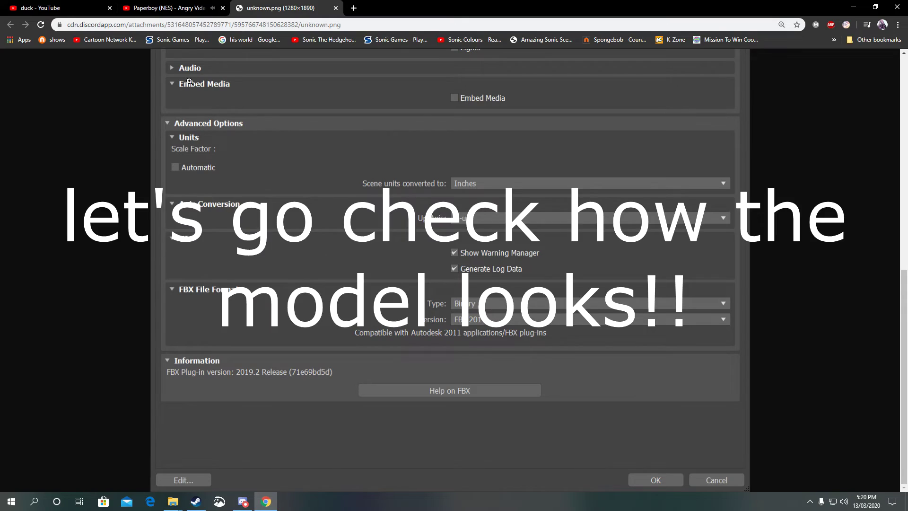
Step: Close every Chrome tab so the browser window shuts
{"action": "left_click", "coordinate": [223, 8]}
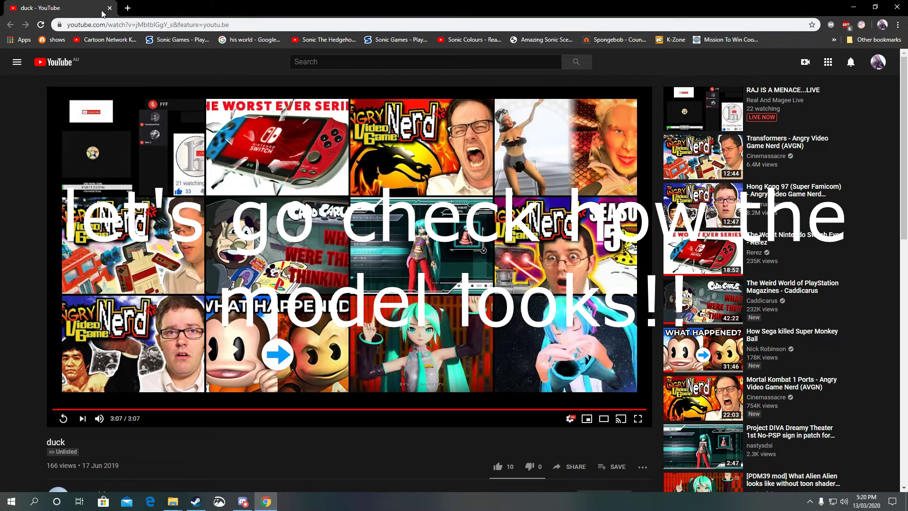
{"action": "left_click", "coordinate": [109, 8]}
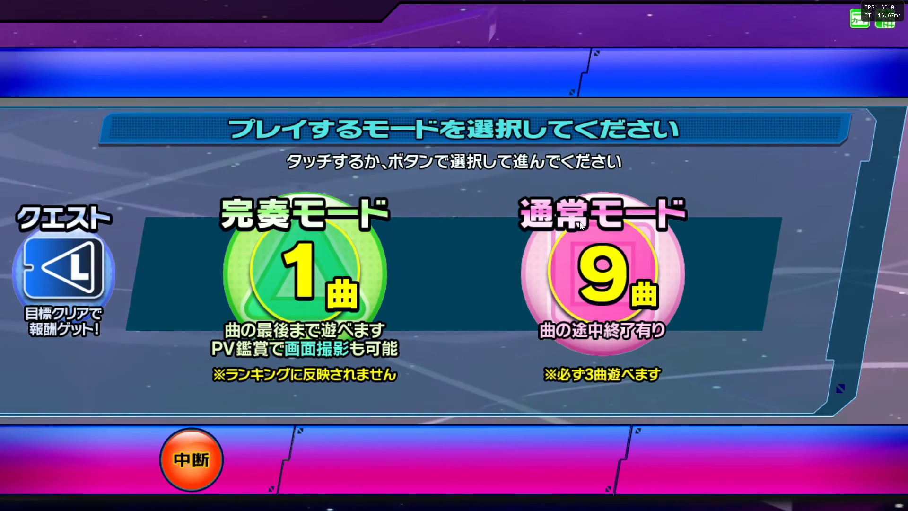
Step: Choose Normal Mode and go to the module selection screen for エイリアンエイリアン
{"action": "left_click", "coordinate": [581, 226]}
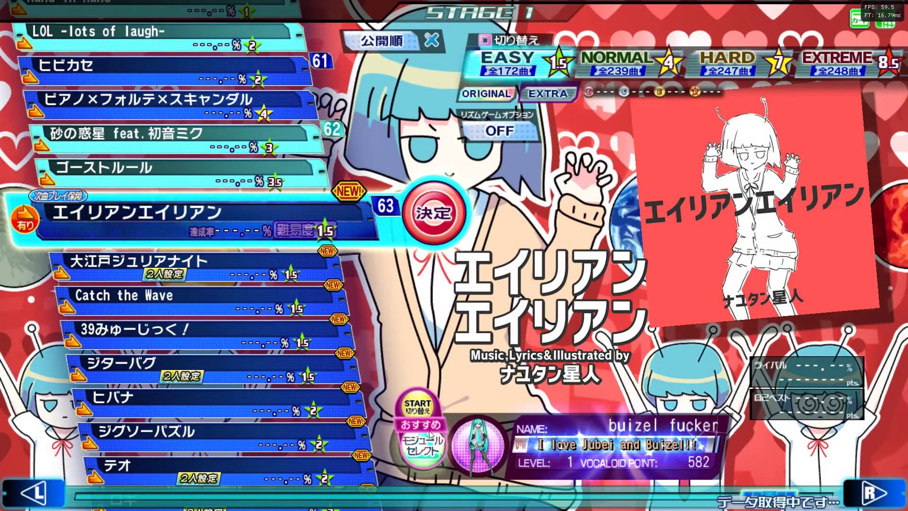
{"action": "left_click", "coordinate": [430, 431]}
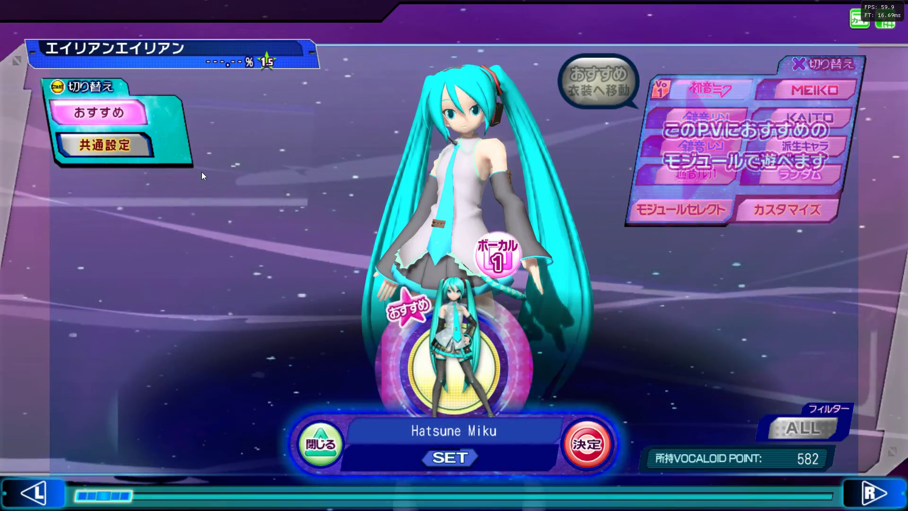